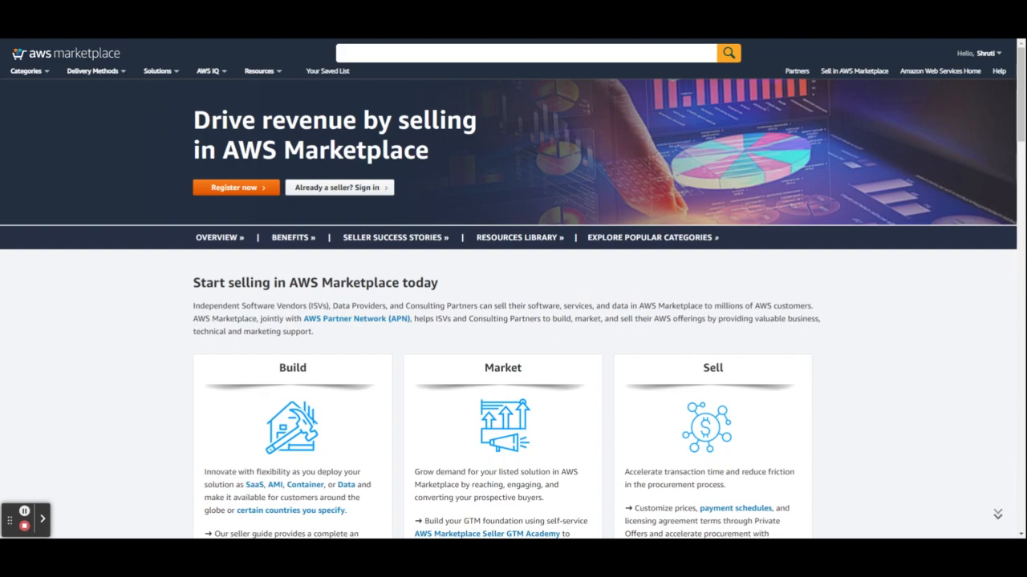
# Step: Search for ec2, open the EC2 service and start launching a new instance
pyautogui.moveTo(237, 521)
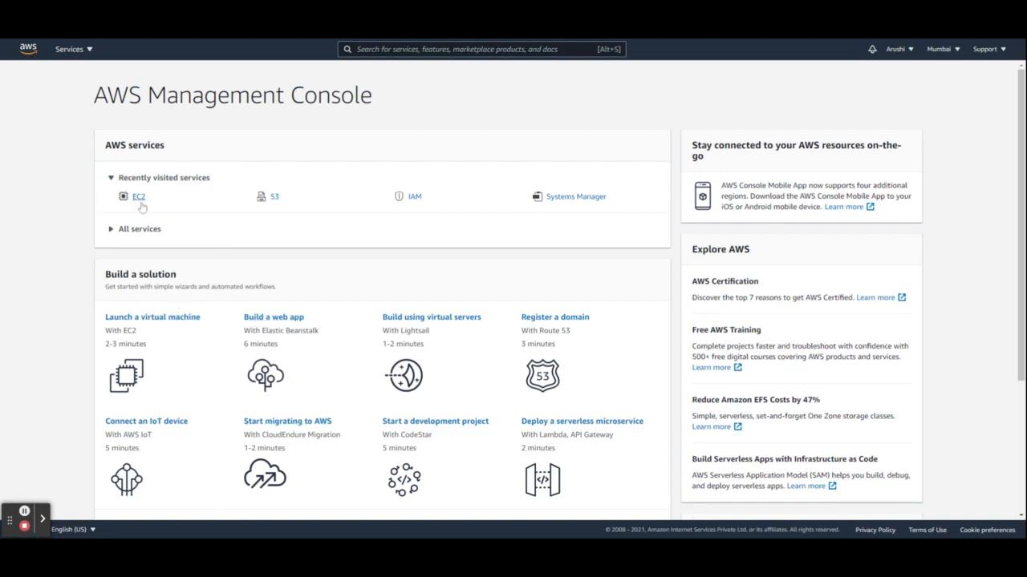
pyautogui.click(434, 50)
pyautogui.write('ec2')
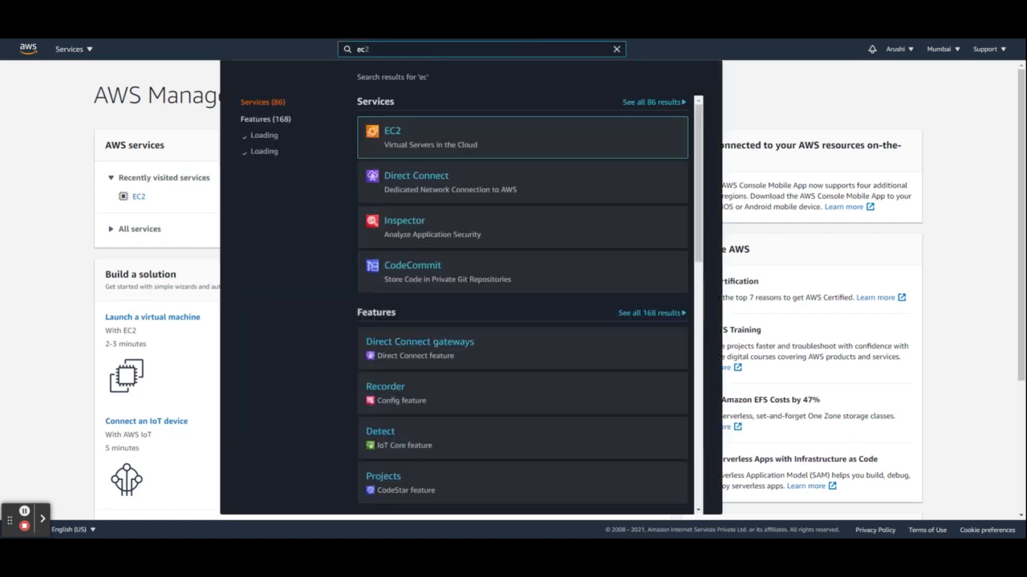
pyautogui.click(399, 134)
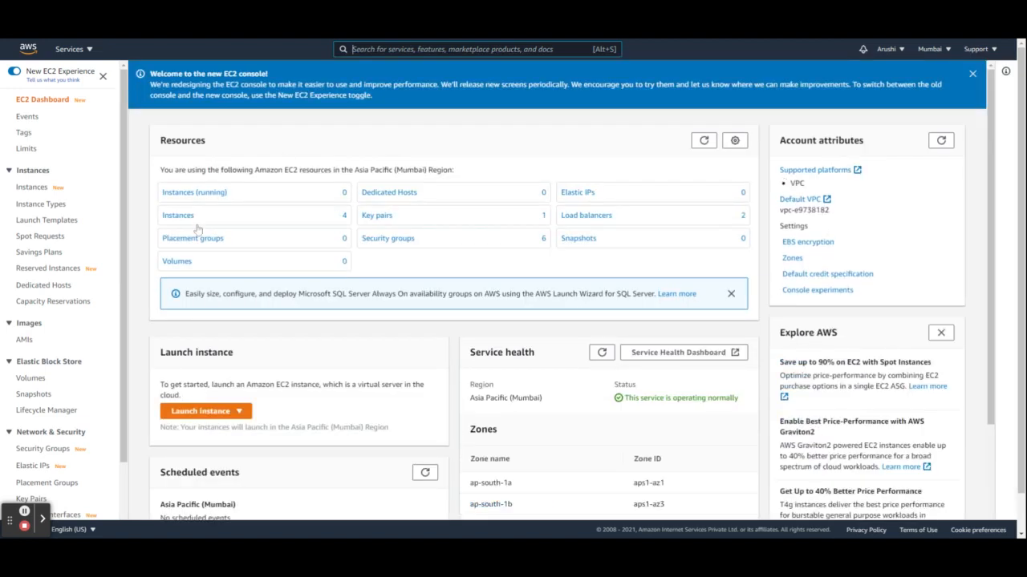
pyautogui.click(192, 413)
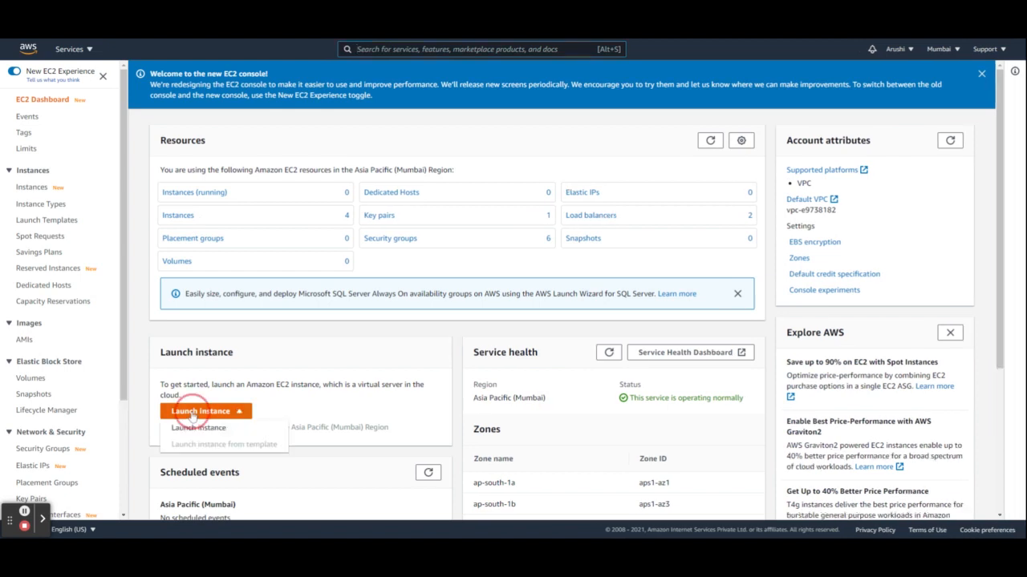
pyautogui.click(193, 429)
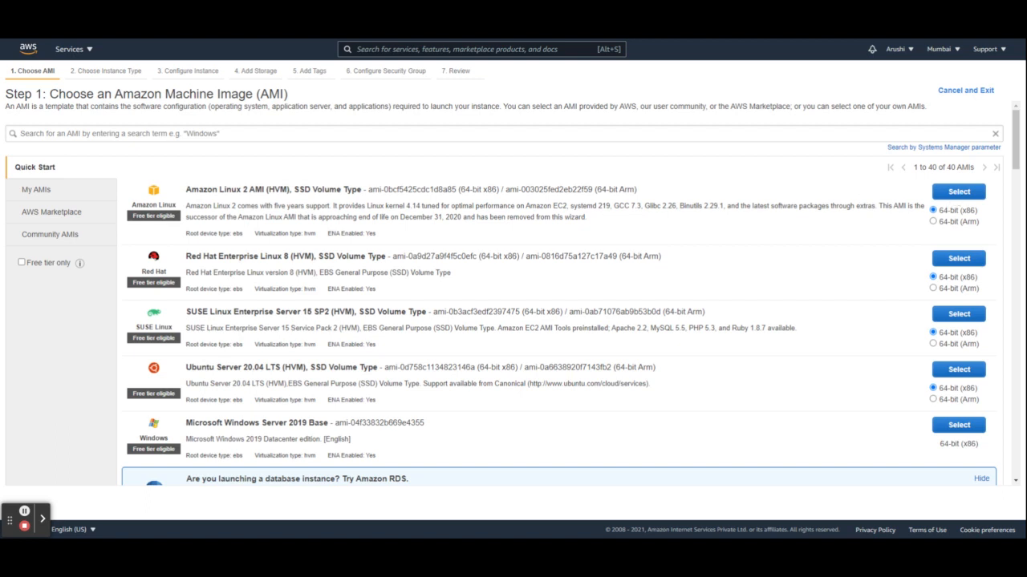
# Step: Choose the 64-bit (x86) Amazon Linux 2 AMI with the t2.micro instance type and proceed to the instance details
pyautogui.click(961, 193)
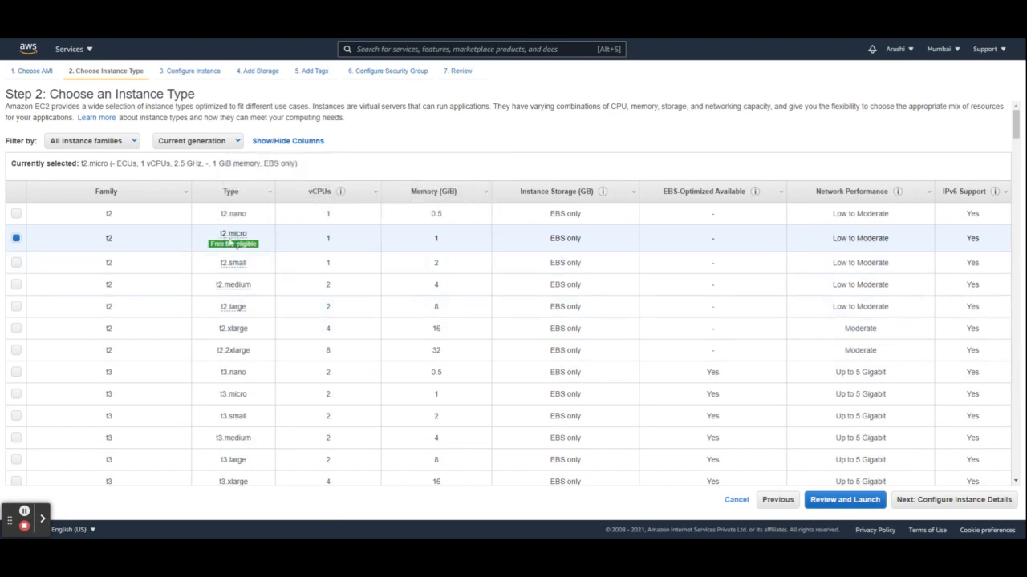
pyautogui.moveTo(233, 242)
pyautogui.click(923, 505)
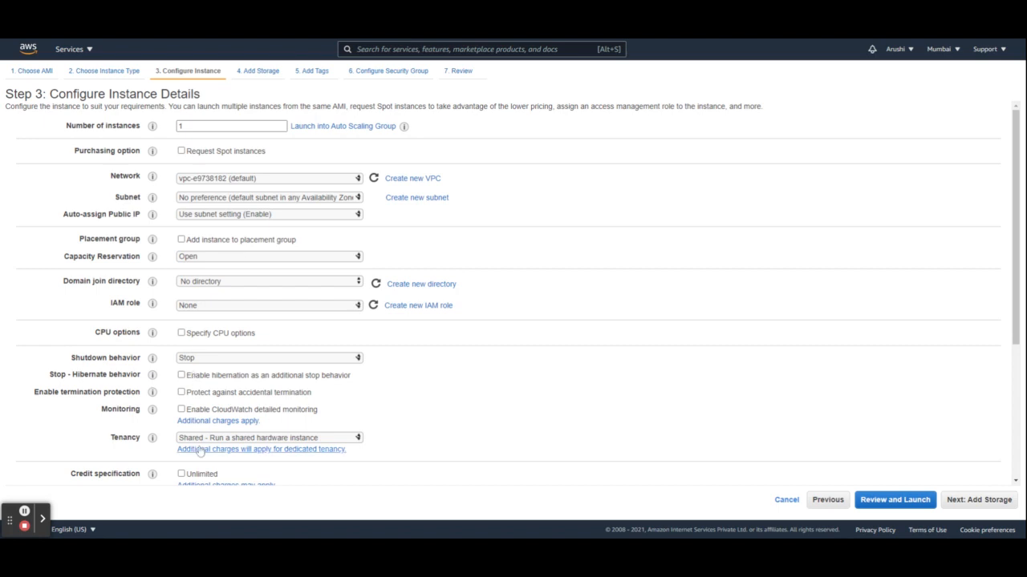
# Step: Enter a user data bash script that installs httpd, writes the heading "Hello There, this is NiksServer 02" to /var/www/html/index.html and starts httpd
pyautogui.click(1017, 451)
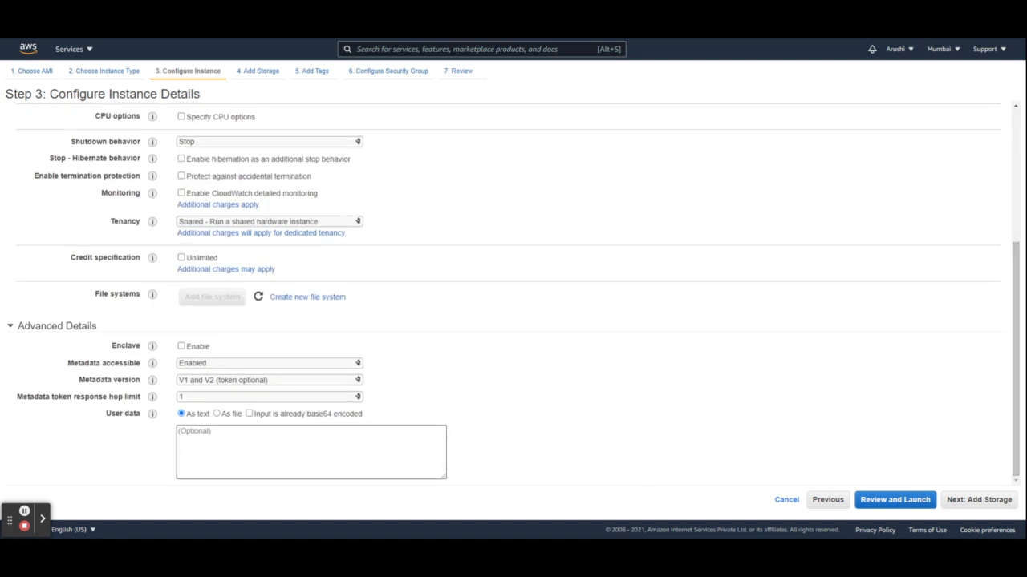
pyautogui.click(220, 441)
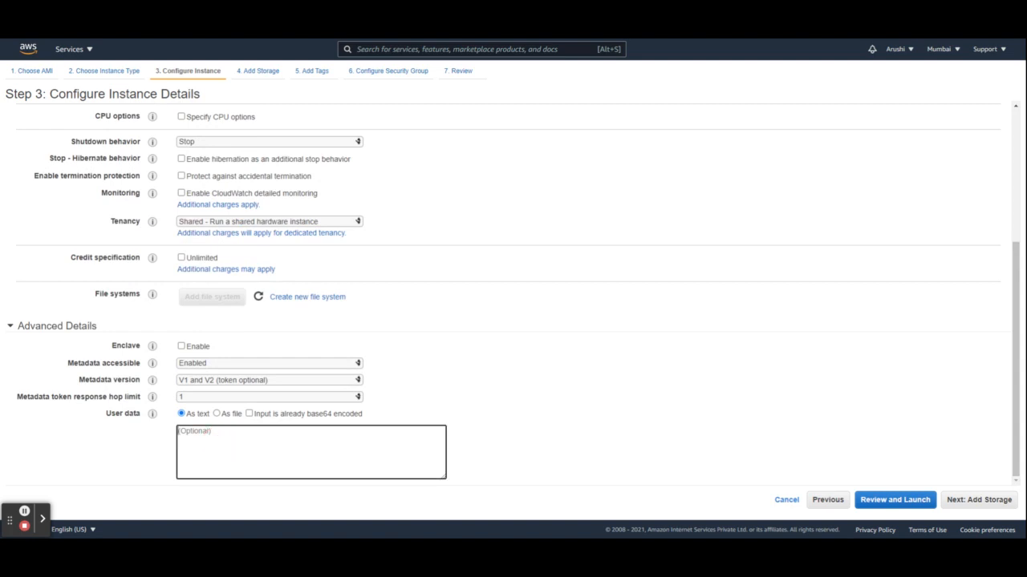
pyautogui.write('#!/bin/bash yum install httpd -y echo "<html><body><h1>Hello There, this is NiksServer 02</h1></body></html>" >/var/www/html/index.html service httpd start')
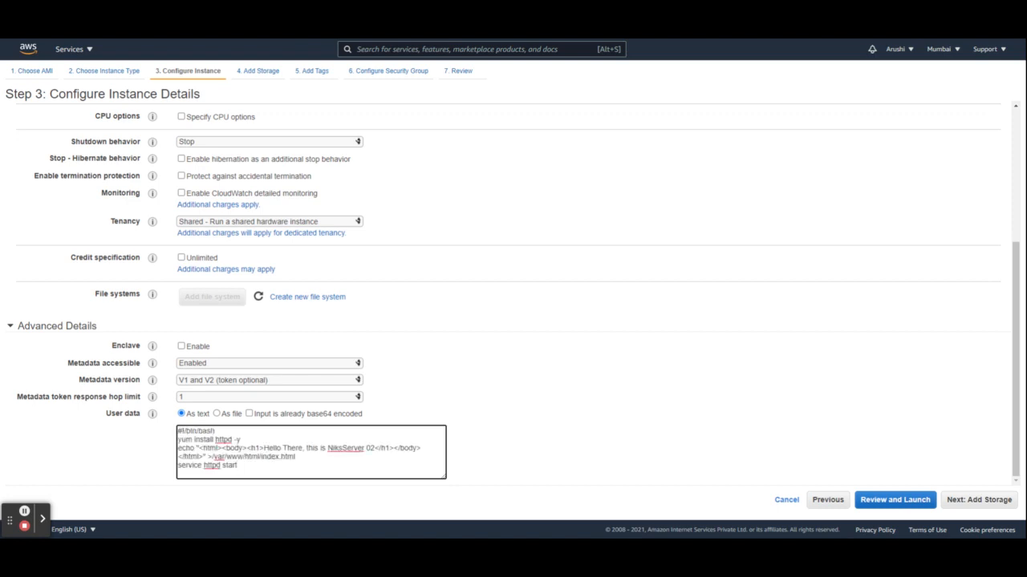
# Step: Change the server name in the user data script's greeting to Server and proceed to the storage settings
pyautogui.click(374, 449)
pyautogui.press('BackSpace')
pyautogui.press('BackSpace')
pyautogui.press('BackSpace')
pyautogui.press('BackSpace')
pyautogui.press('BackSpace')
pyautogui.press('BackSpace')
pyautogui.press('BackSpace')
pyautogui.press('BackSpace')
pyautogui.press('BackSpace')
pyautogui.press('BackSpace')
pyautogui.press('BackSpace')
pyautogui.press('BackSpace')
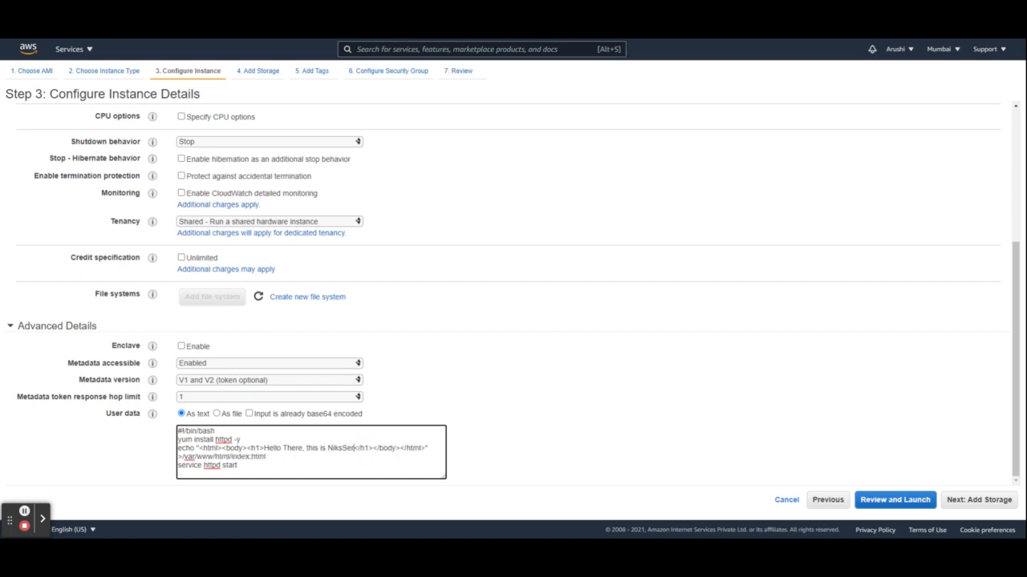
pyautogui.press('BackSpace')
pyautogui.write('Servder')
pyautogui.press('Left')
pyautogui.press('Left')
pyautogui.press('BackSpace')
pyautogui.click(957, 505)
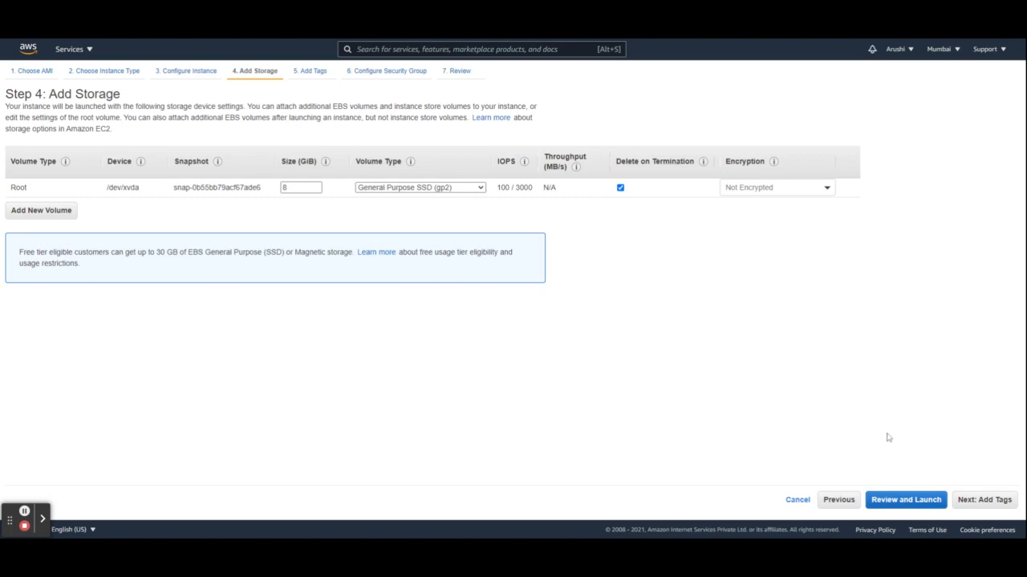
# Step: Keep the default storage and add a Name tag with the value Server to the instance
pyautogui.click(968, 502)
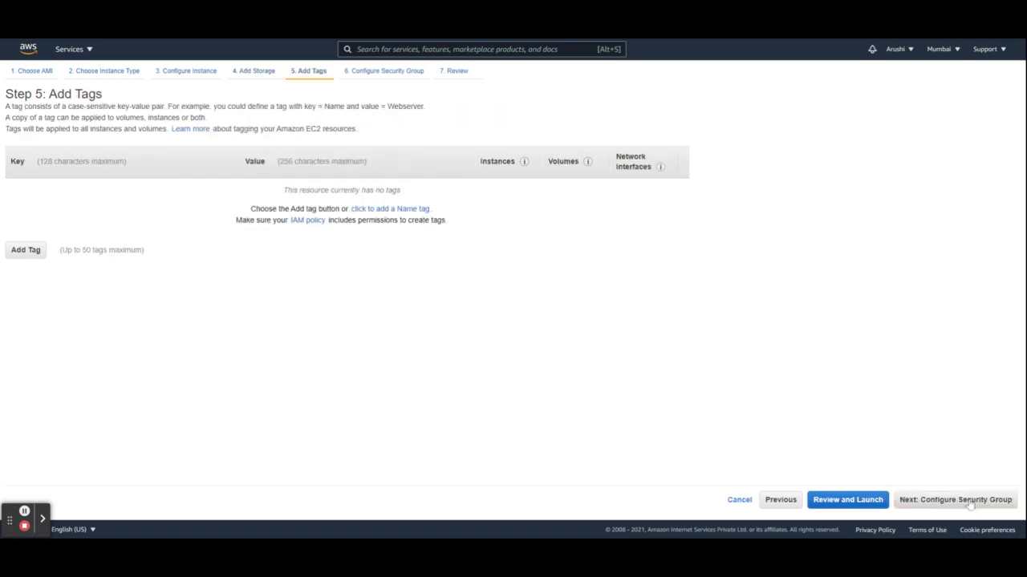
pyautogui.click(390, 209)
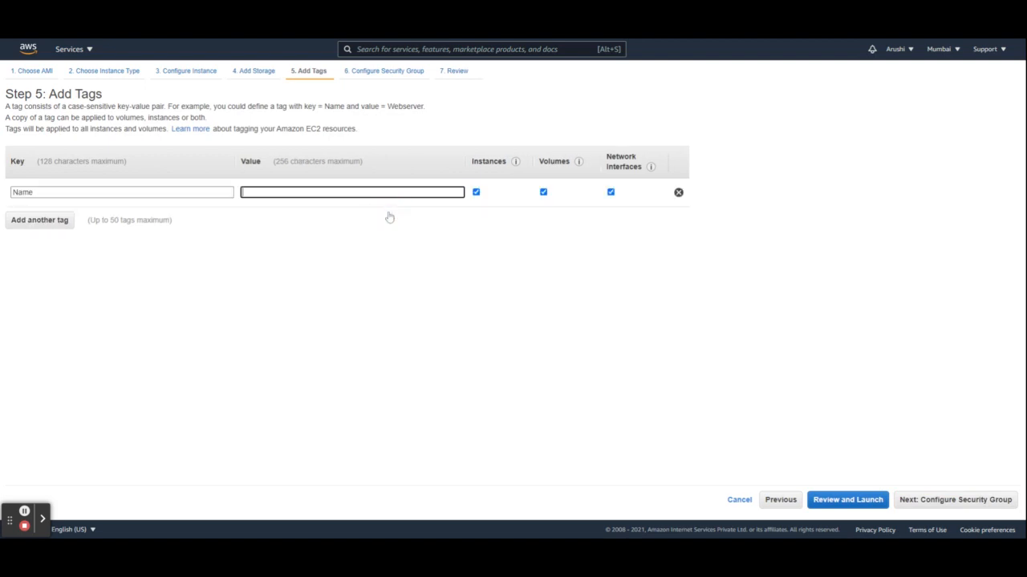
pyautogui.click(274, 192)
pyautogui.write('Server')
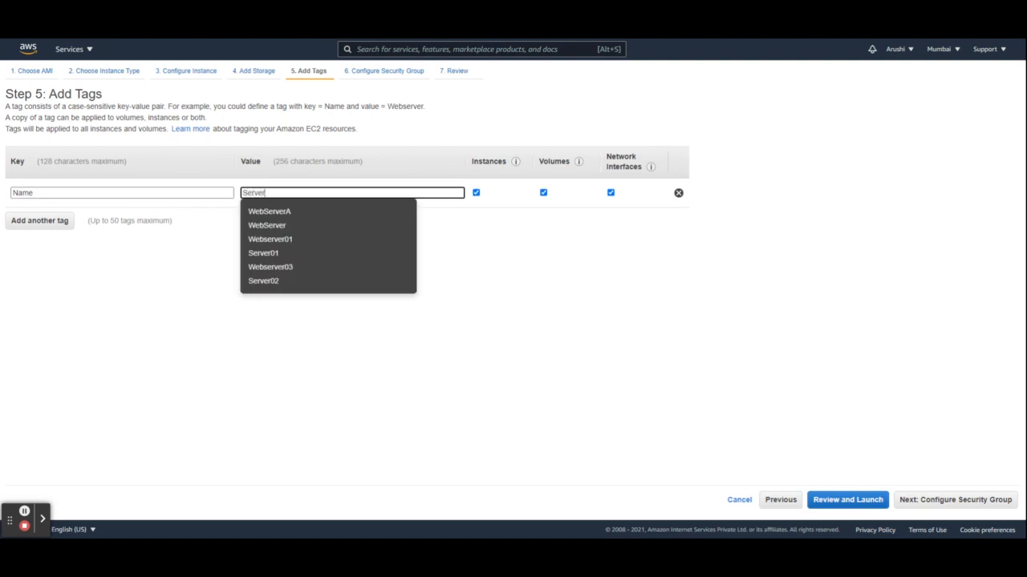
pyautogui.press('Return')
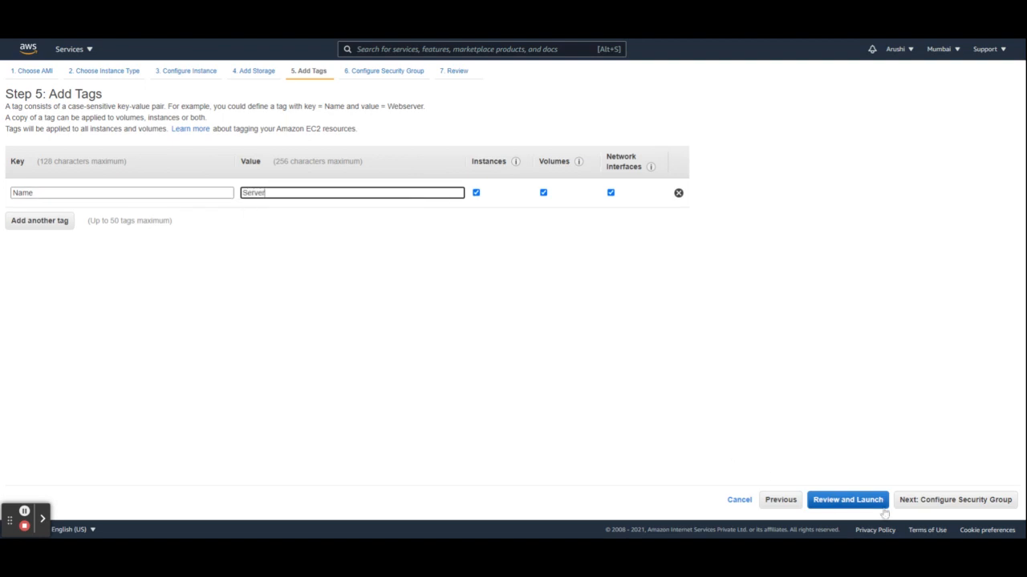
pyautogui.click(942, 502)
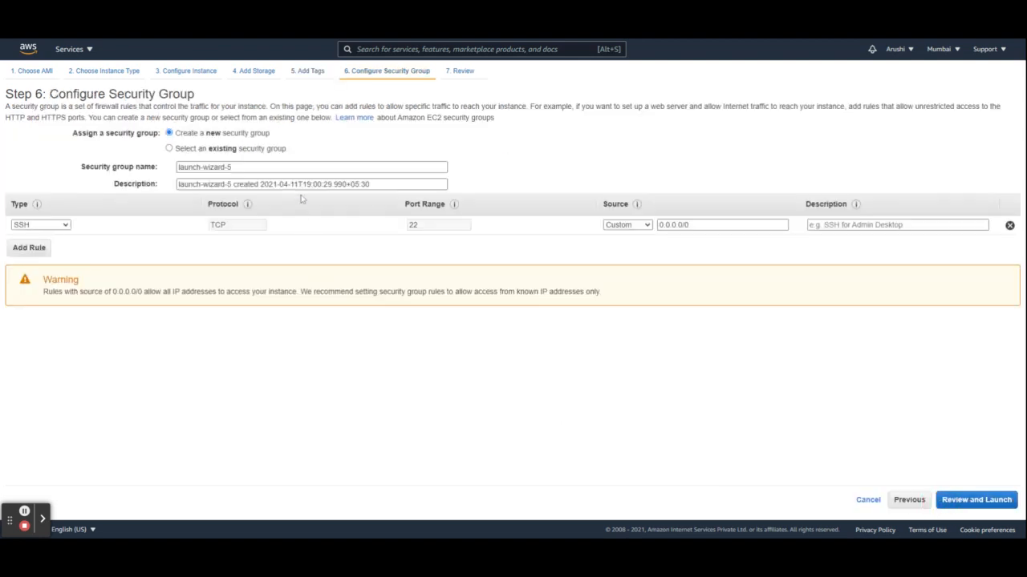
# Step: Assign the existing security group Webserver_sg to the instance and proceed to the launch review
pyautogui.click(169, 148)
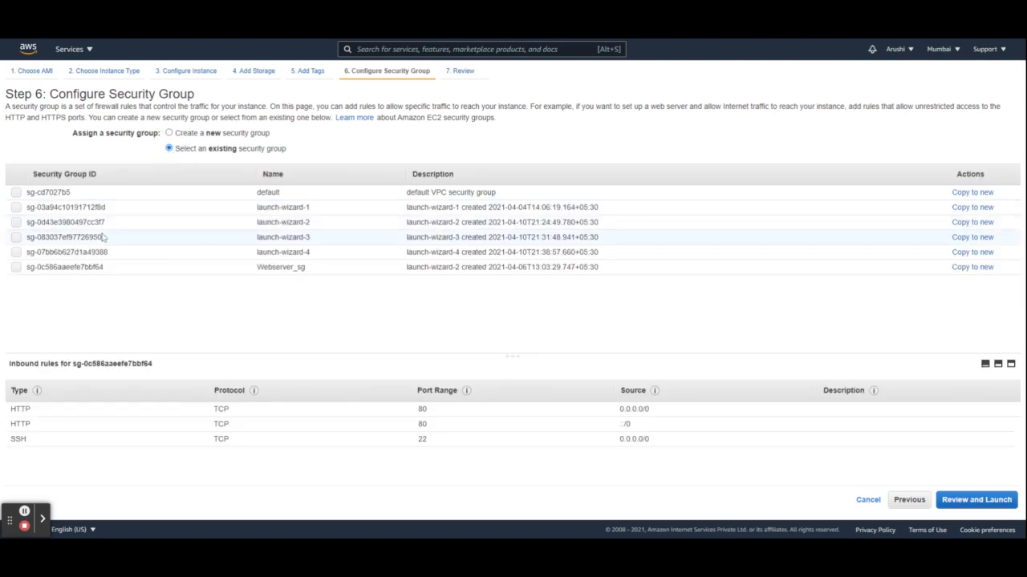
pyautogui.click(16, 268)
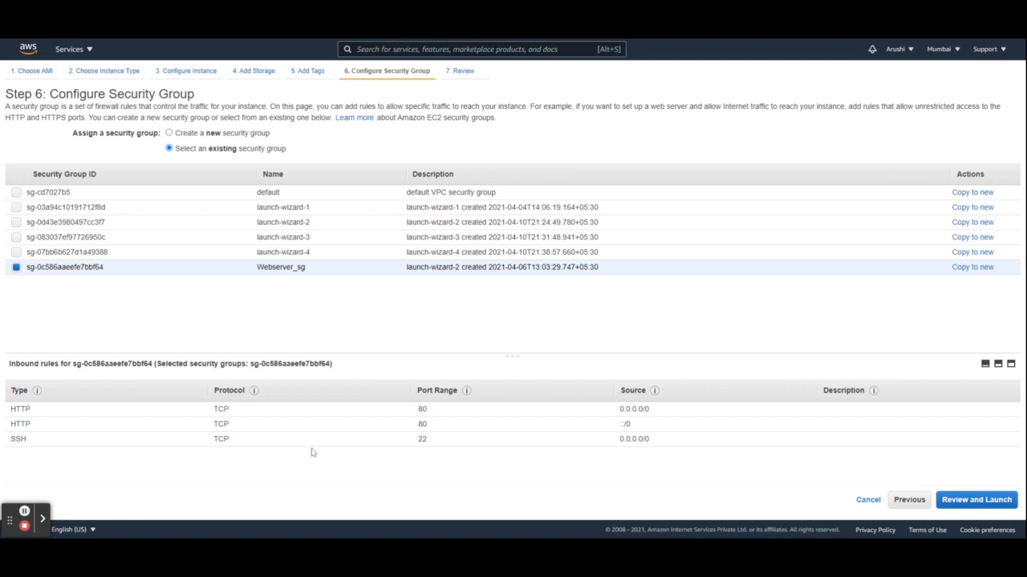
pyautogui.click(959, 502)
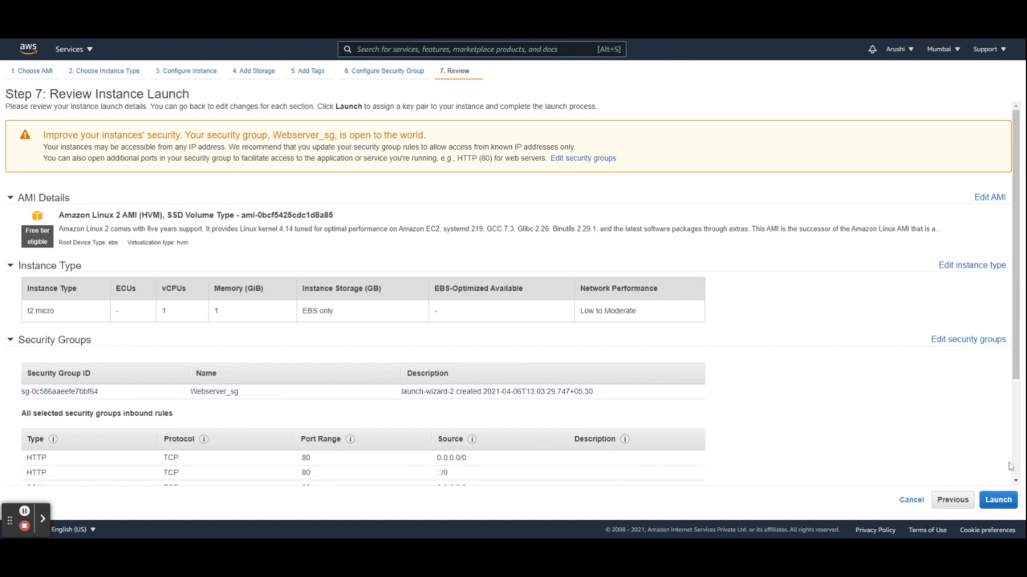
# Step: Launch the reviewed instance with the existing key pair, acknowledging access to its private key file, and open the instances list
pyautogui.scroll(-3, 1017, 468)
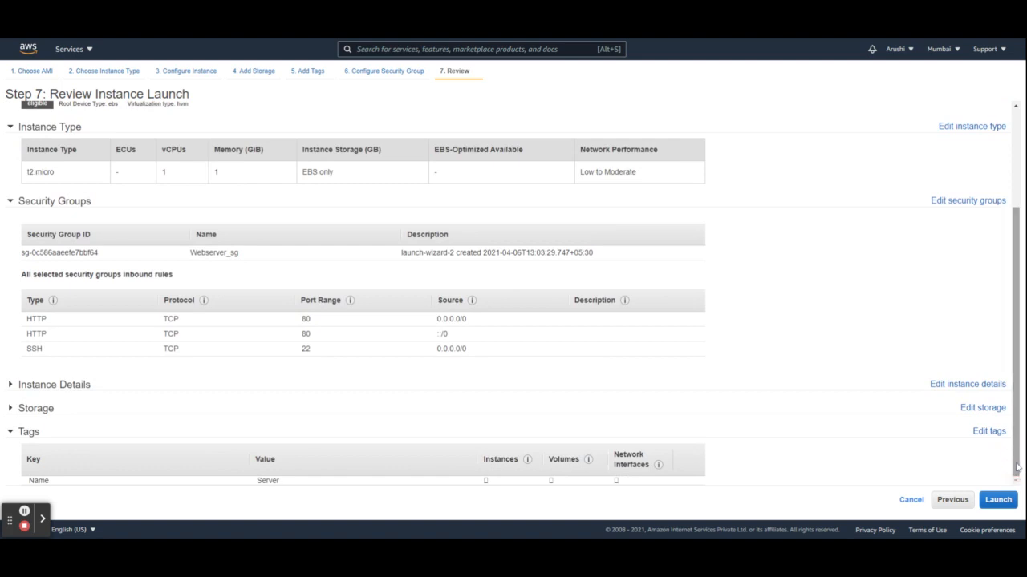
pyautogui.click(995, 502)
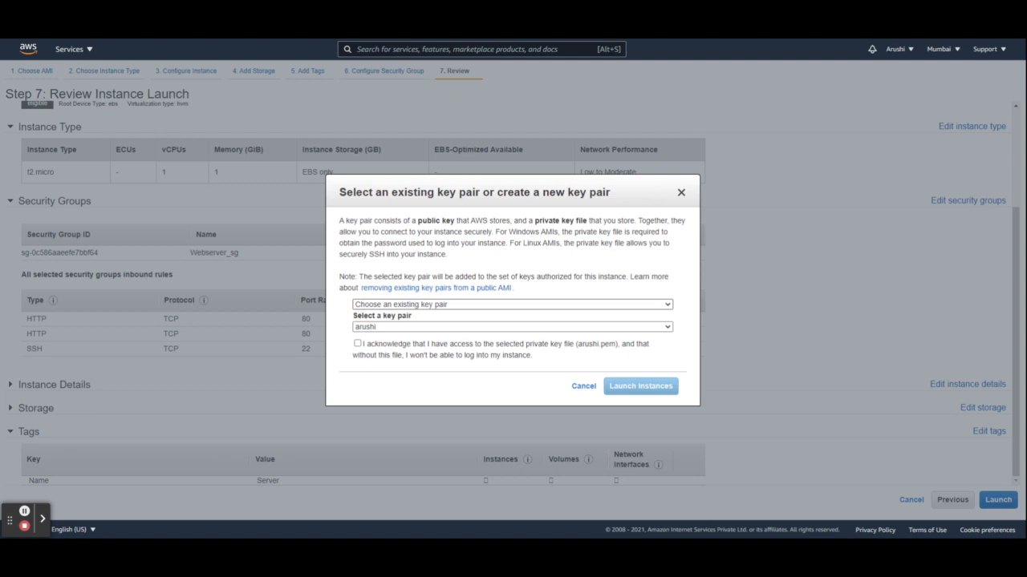
pyautogui.click(358, 344)
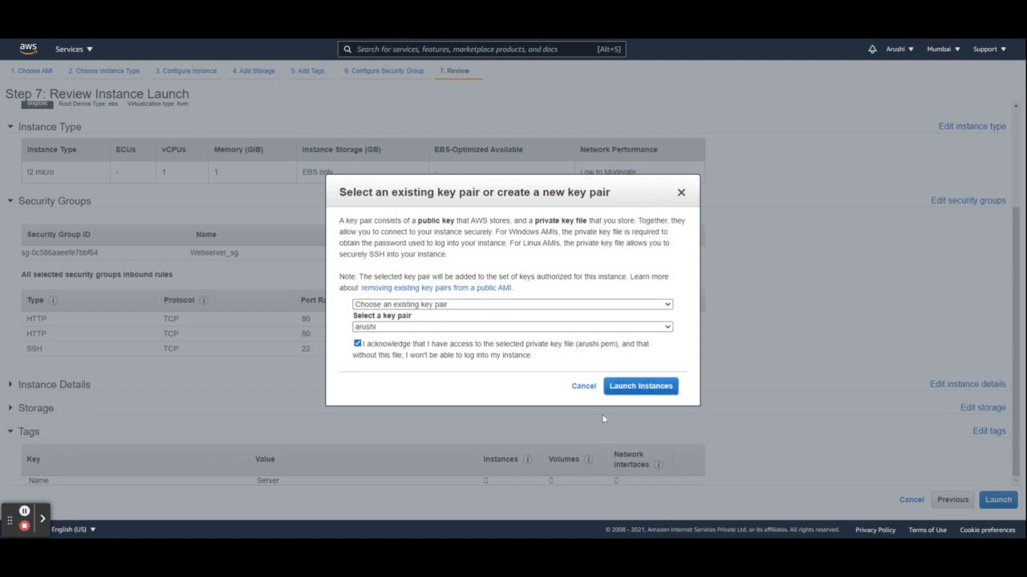
pyautogui.click(651, 384)
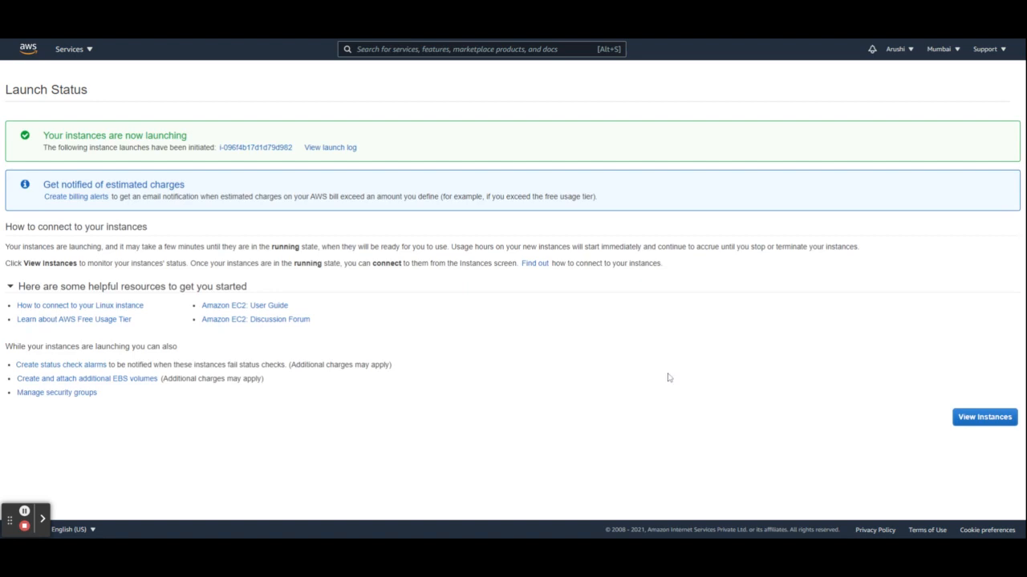
pyautogui.click(970, 421)
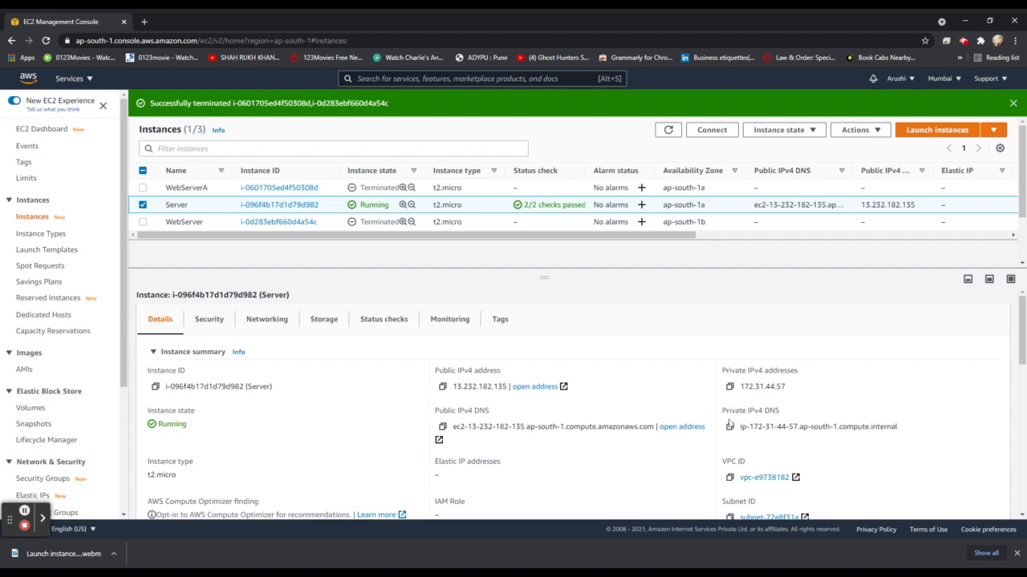
# Step: Examine the details of the Server instance, including its addresses, platform, AMI and key pair
pyautogui.click(1021, 516)
pyautogui.click(1021, 516)
pyautogui.click(1021, 516)
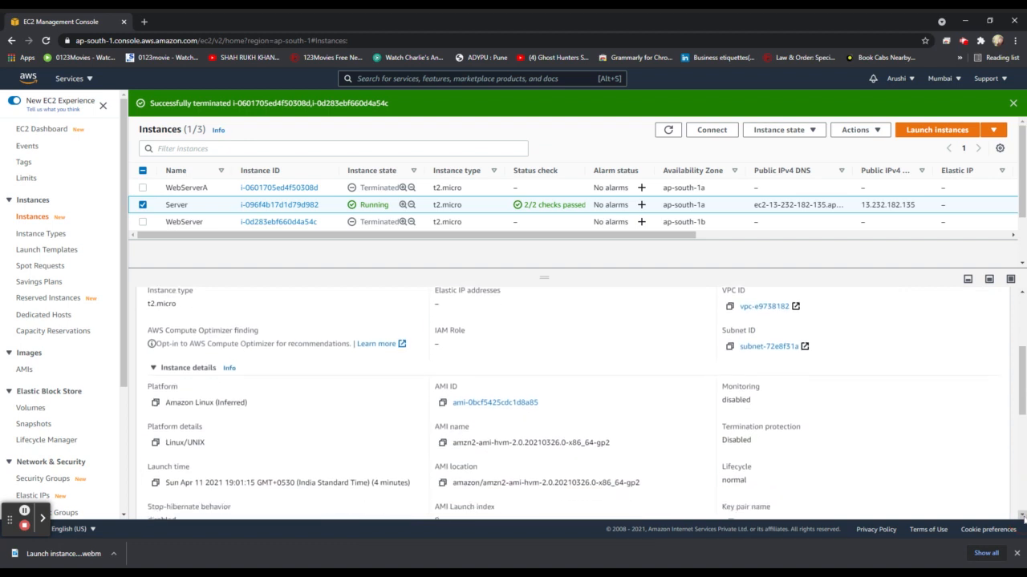
pyautogui.click(1021, 516)
pyautogui.click(1021, 516)
pyautogui.click(1021, 516)
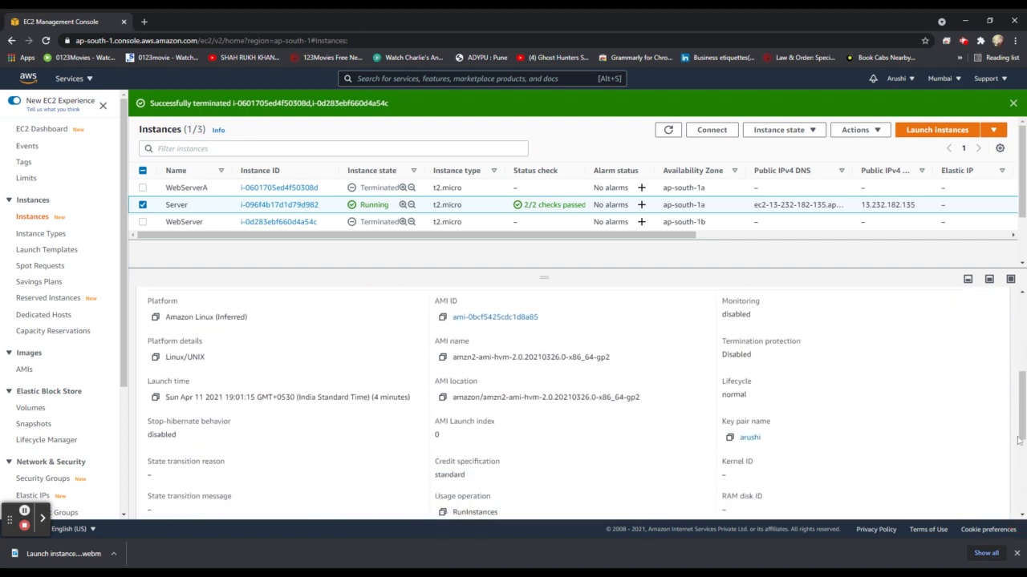
pyautogui.click(1021, 315)
pyautogui.click(1021, 315)
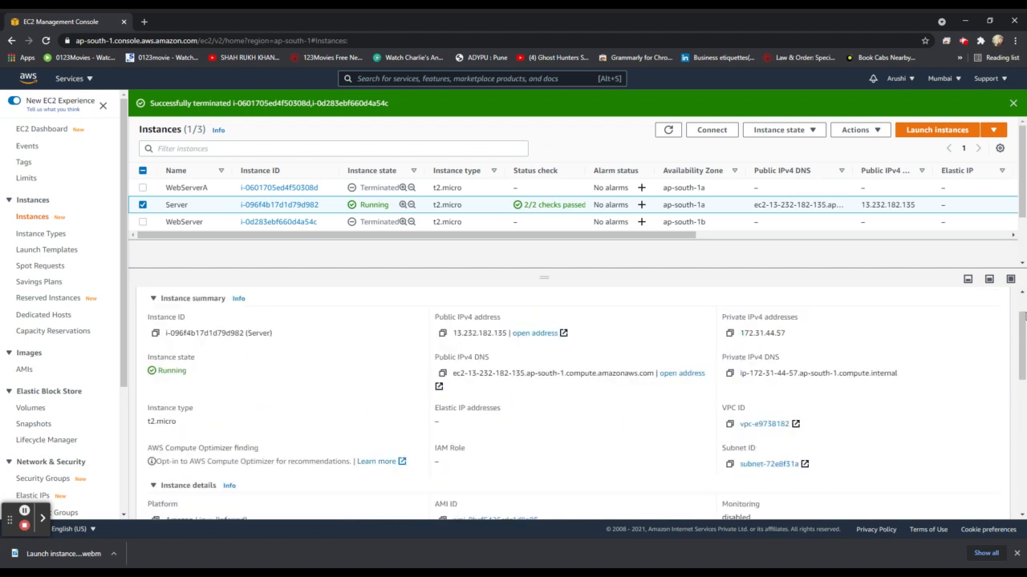
# Step: Connect to the Server instance through EC2 Instance Connect as ec2-user and return to the instances list
pyautogui.click(720, 131)
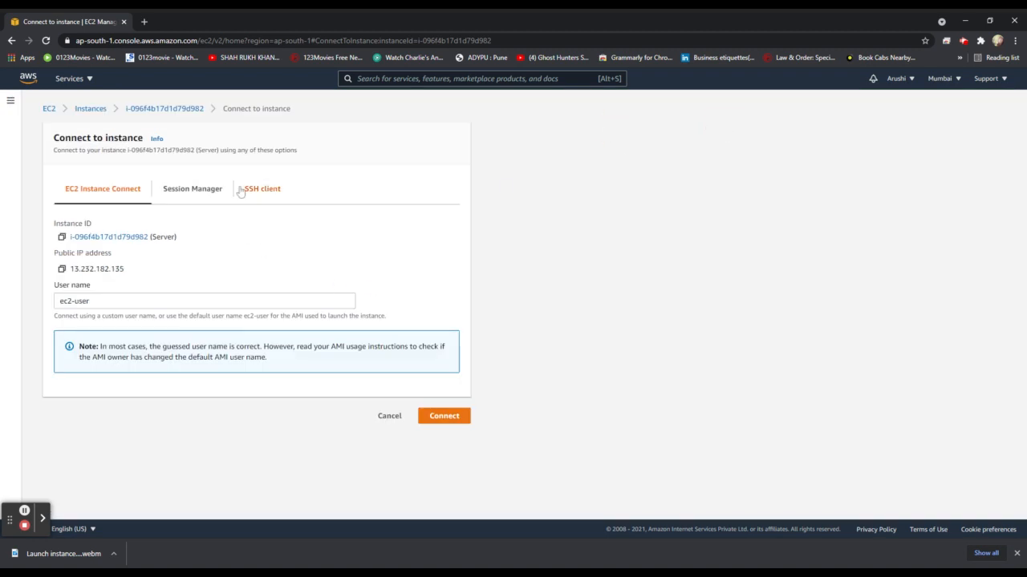
pyautogui.click(445, 416)
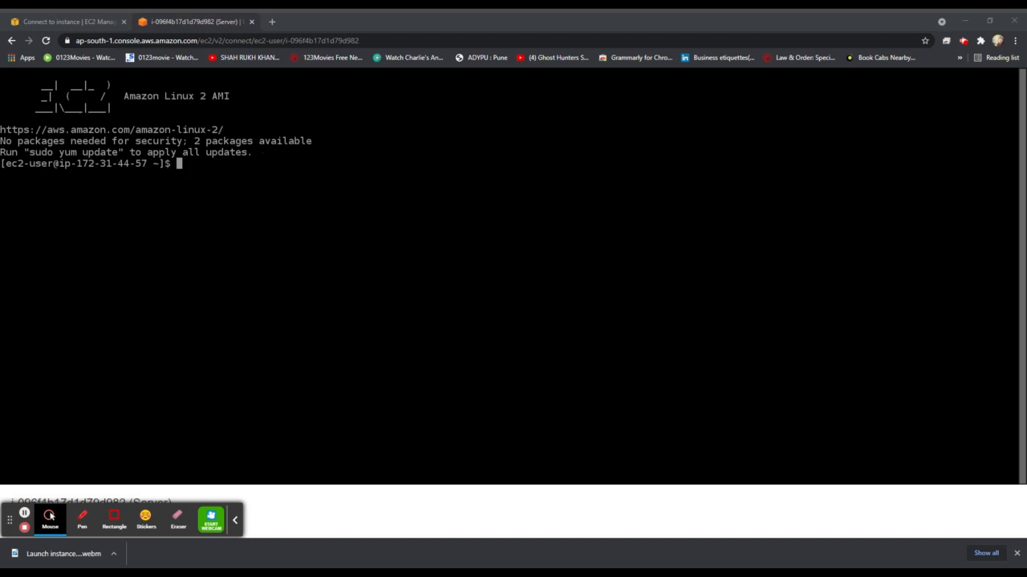
pyautogui.click(90, 19)
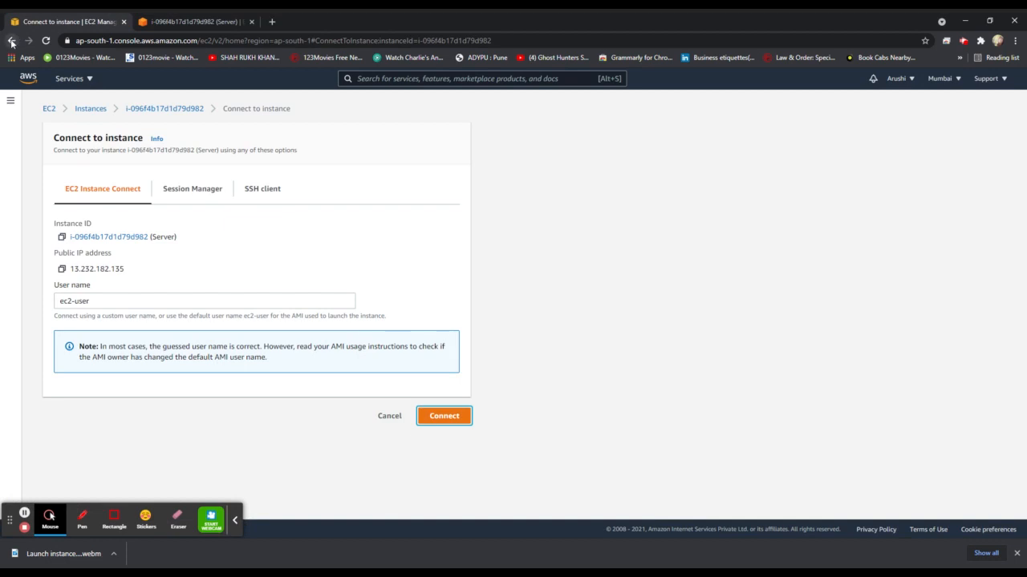
pyautogui.click(11, 41)
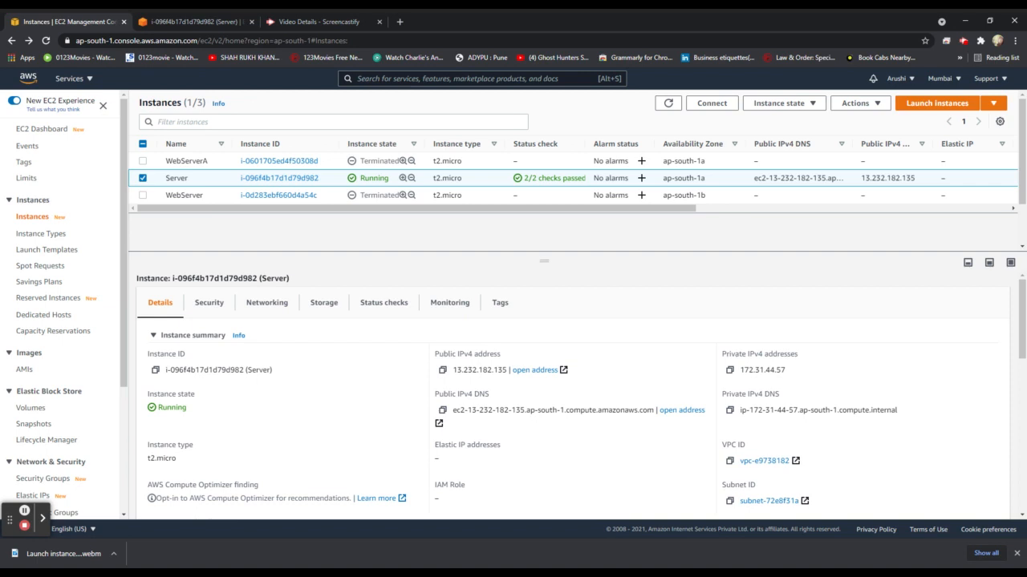
# Step: Copy the public IPv4 address of the Server instance and open it in a new browser tab to check the web page
pyautogui.moveTo(444, 370); pyautogui.dragTo(505, 371)
pyautogui.hotkey('ctrl', 'c')
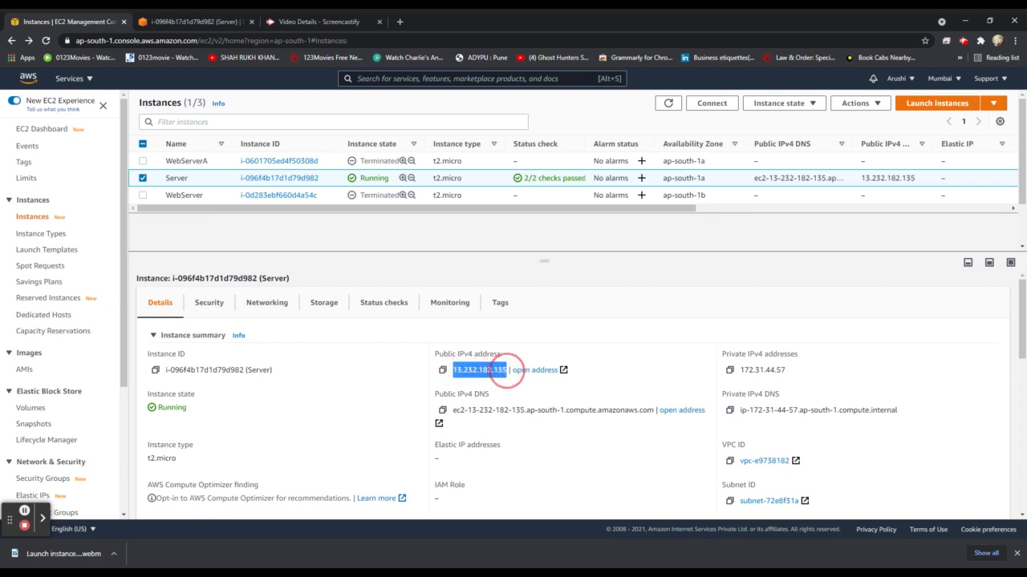
pyautogui.rightClick(498, 371)
pyautogui.click(399, 22)
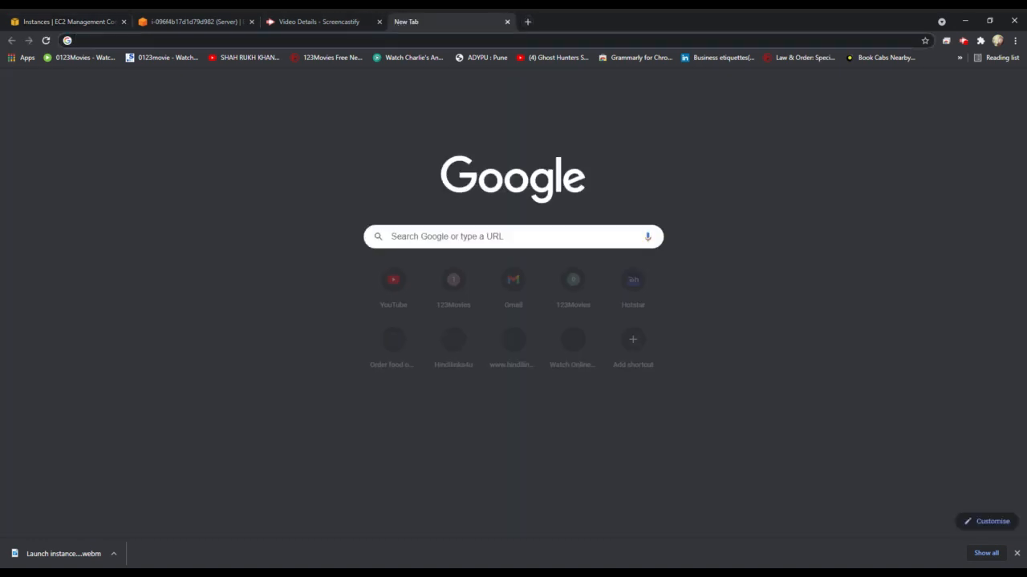
pyautogui.click(391, 40)
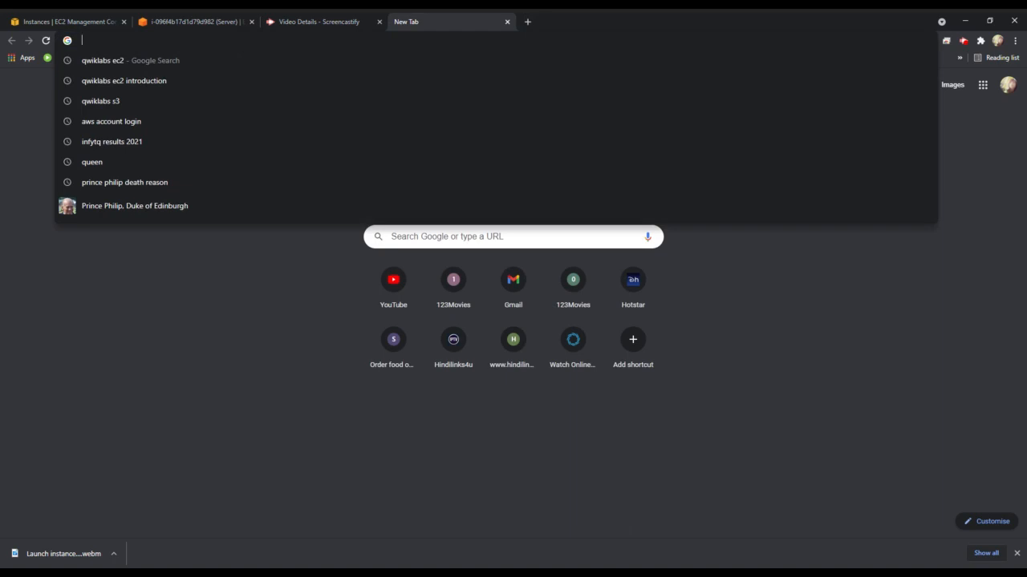
pyautogui.hotkey('ctrl', 'v')
pyautogui.press('Return')
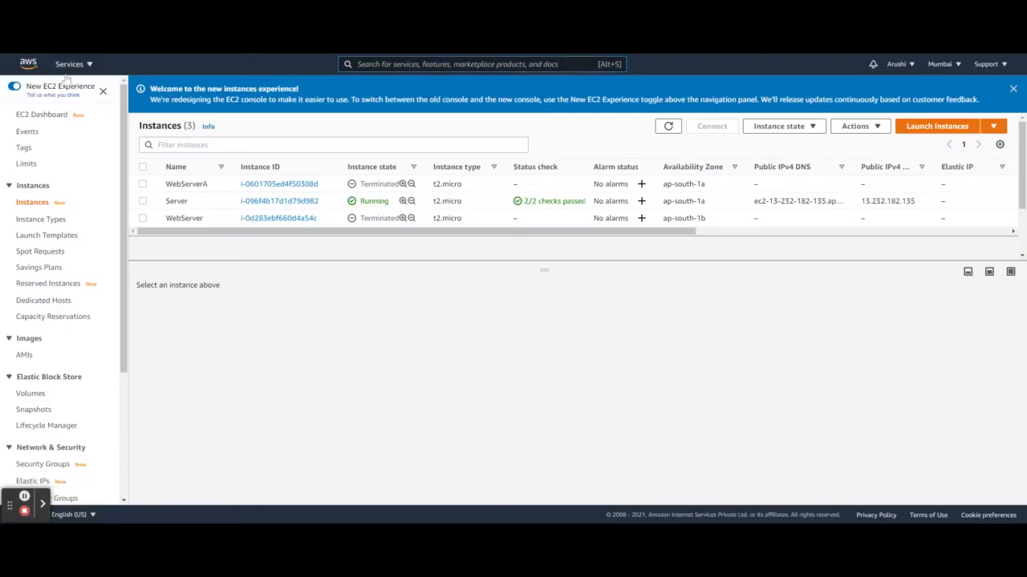
# Step: Go to the S3 service and start creating a bucket named itsmybucket
pyautogui.click(89, 68)
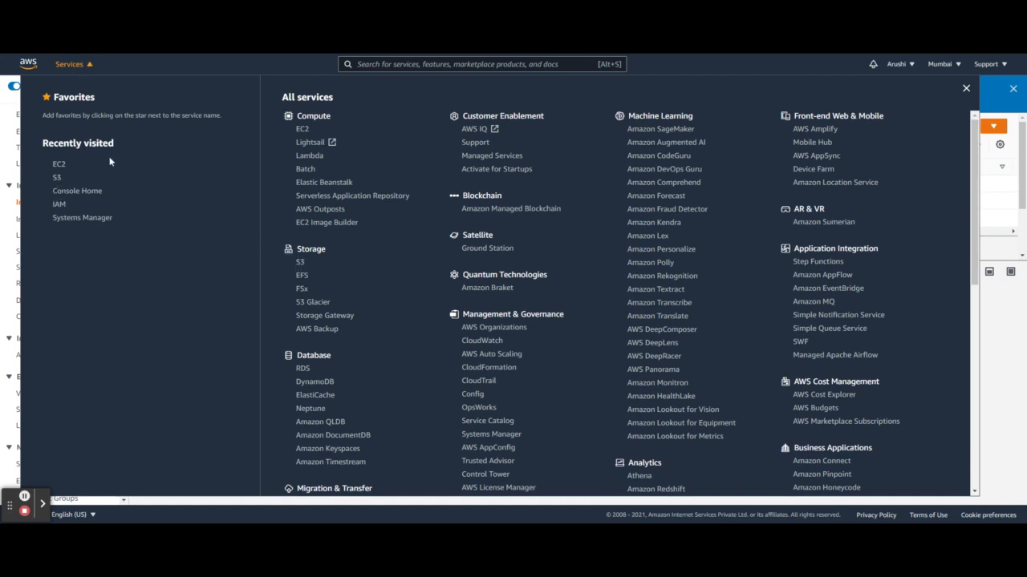
pyautogui.click(56, 178)
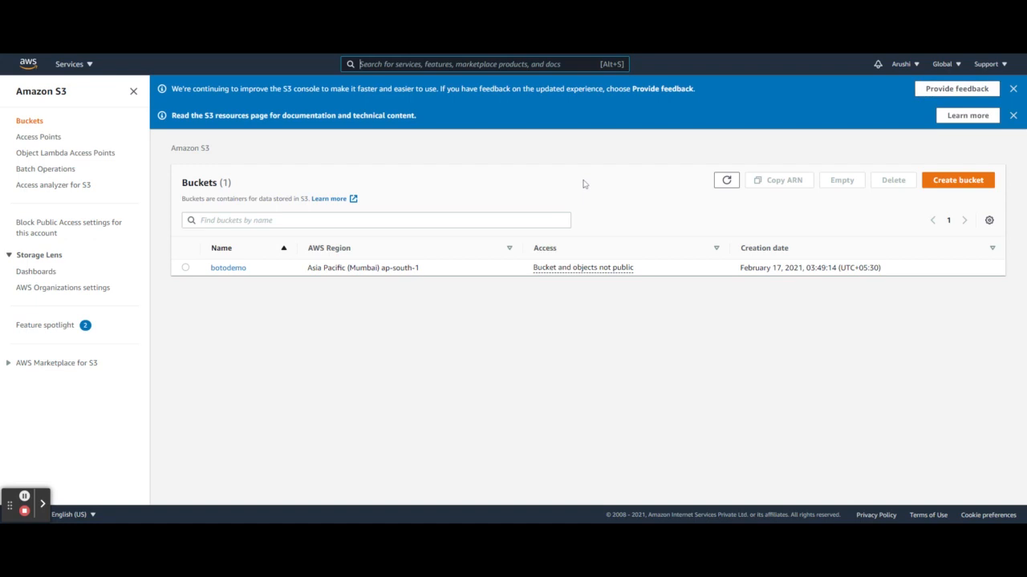
pyautogui.click(970, 187)
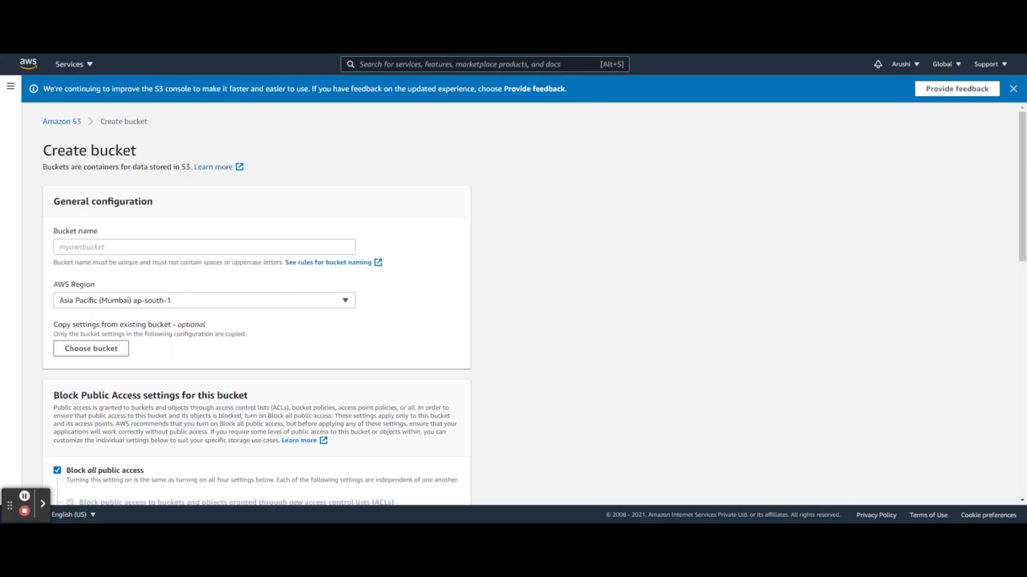
pyautogui.click(124, 251)
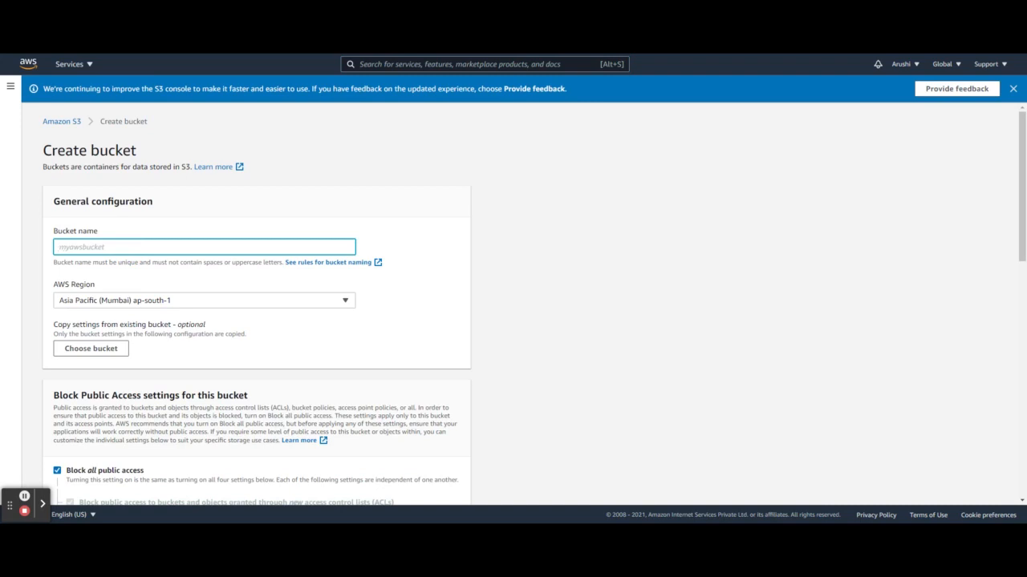
pyautogui.write('b')
pyautogui.write('i')
pyautogui.write('tsmybu')
pyautogui.write('cket')
# Step: Turn off Block all public access for the new bucket and try to create it with versioning and encryption left disabled
pyautogui.click(1021, 502)
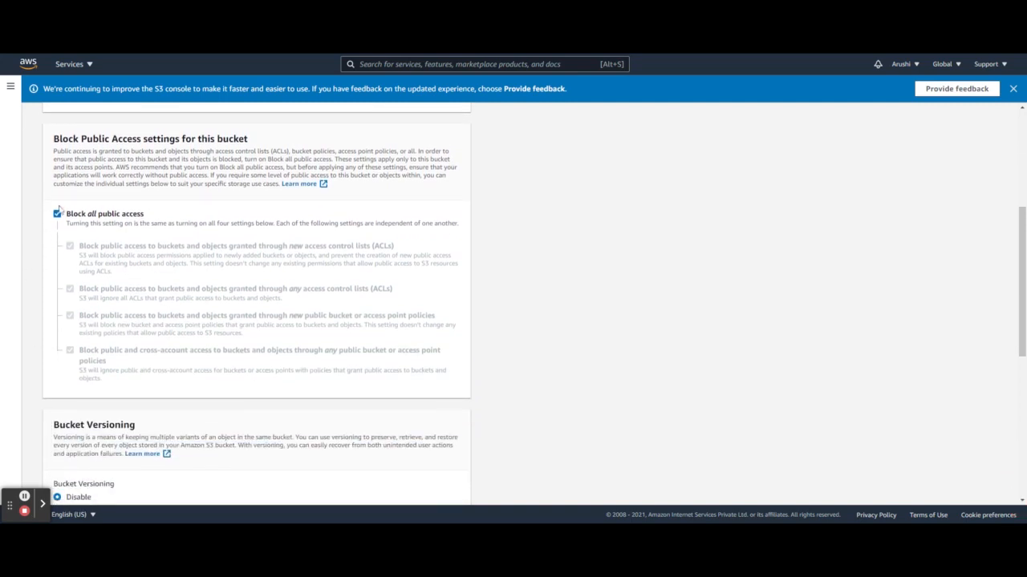
pyautogui.click(57, 214)
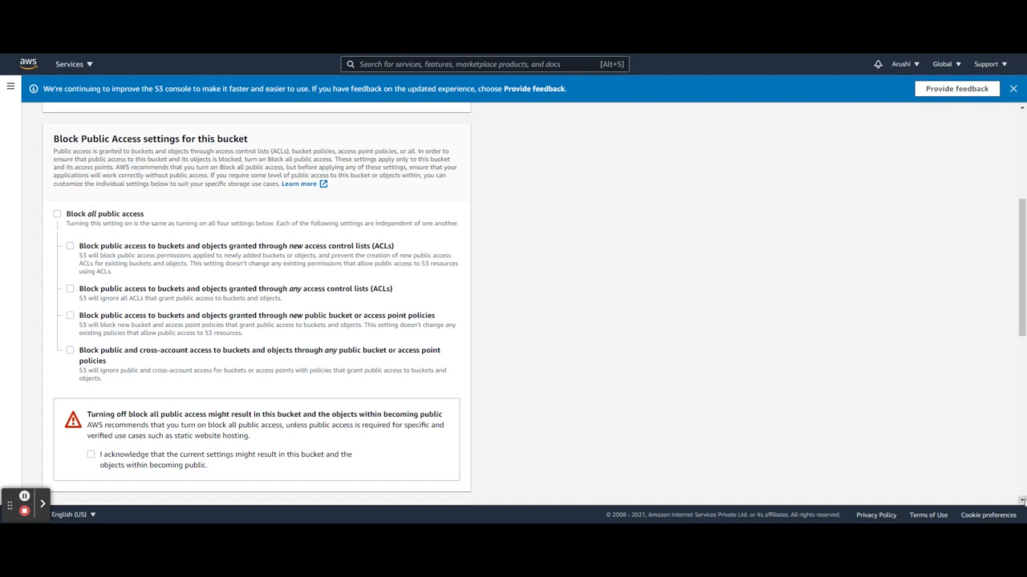
pyautogui.click(1023, 501)
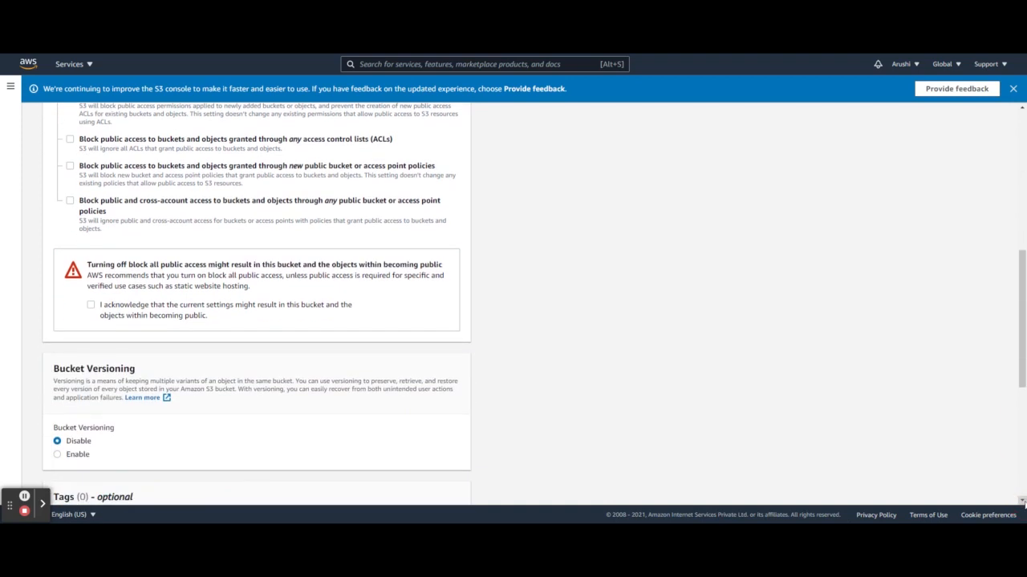
pyautogui.click(1022, 501)
pyautogui.click(1022, 502)
pyautogui.click(1023, 501)
pyautogui.click(1023, 501)
pyautogui.click(1023, 501)
pyautogui.click(1022, 501)
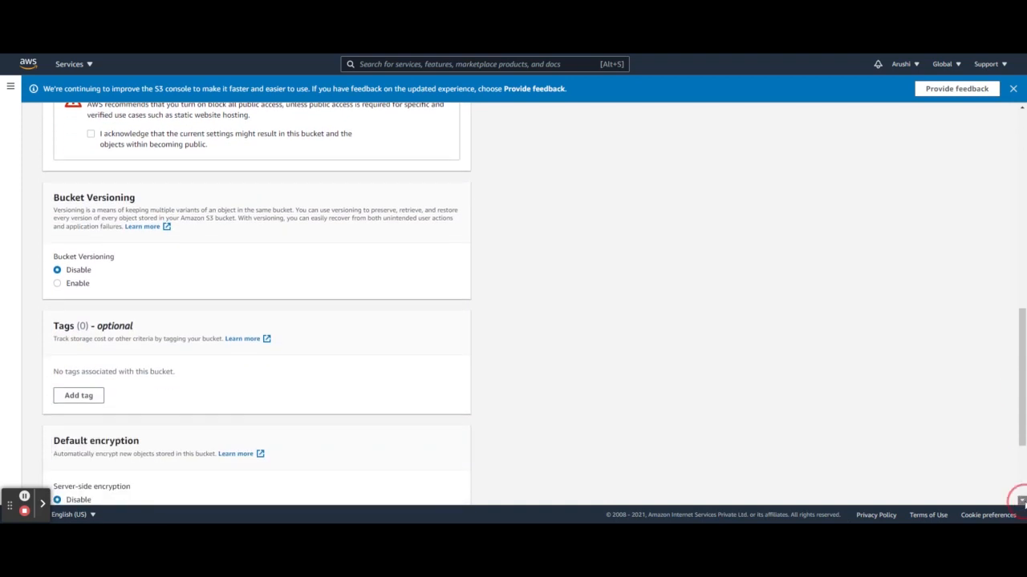
pyautogui.click(1023, 502)
pyautogui.click(1023, 501)
pyautogui.click(1022, 502)
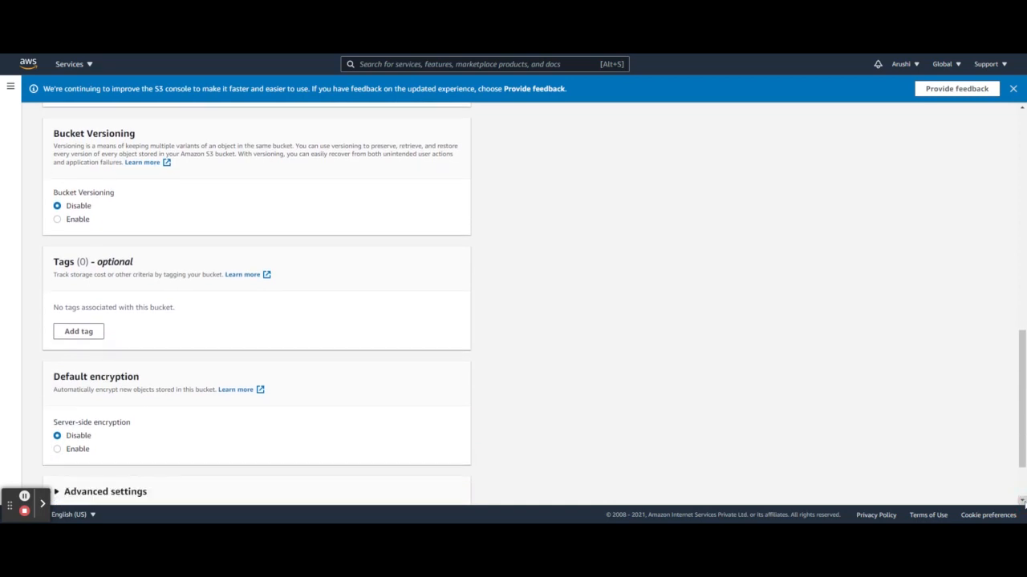
pyautogui.click(1022, 501)
pyautogui.click(1023, 502)
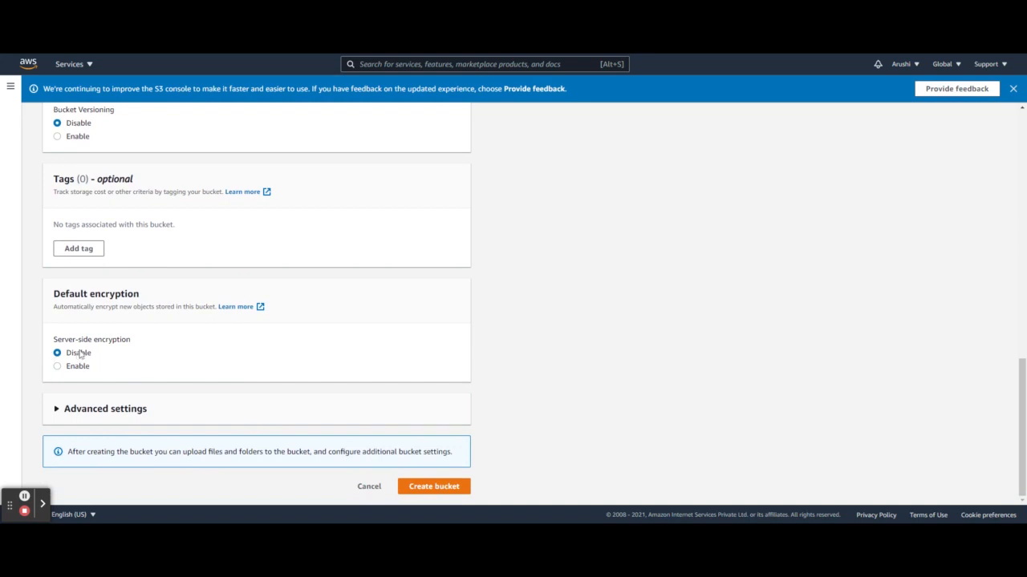
pyautogui.click(449, 491)
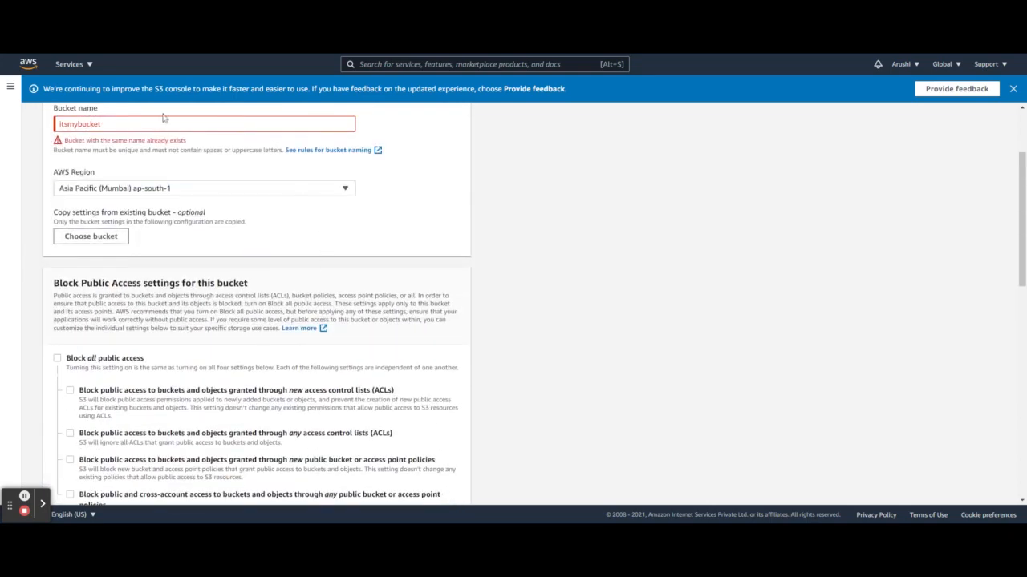
# Step: Change the bucket name to mybucketitis
pyautogui.click(124, 123)
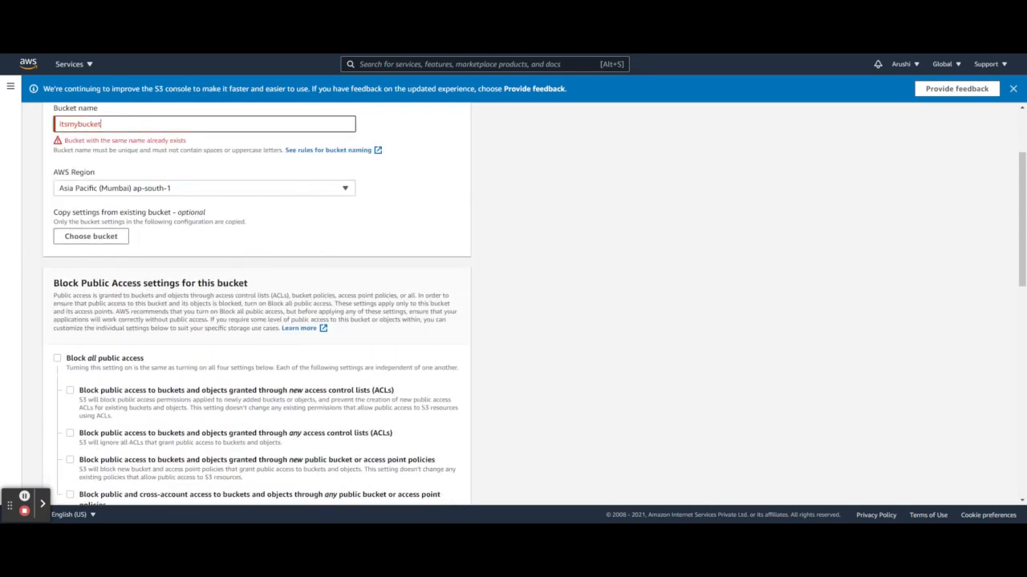
pyautogui.click(70, 125)
pyautogui.press('BackSpace')
pyautogui.press('BackSpace')
pyautogui.press('BackSpace')
pyautogui.write('itis')
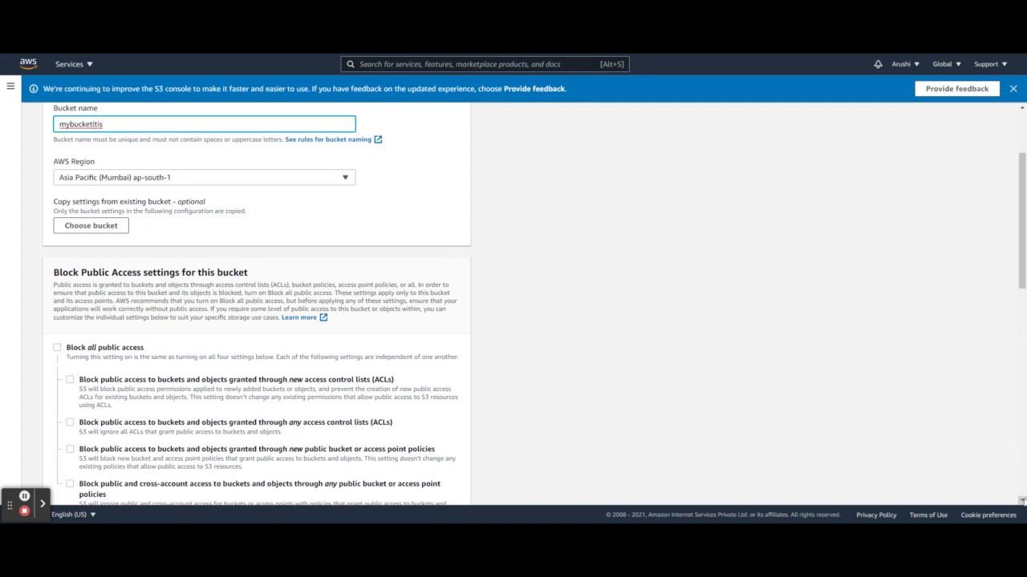
# Step: Acknowledge that the bucket and its objects might become public, and create the bucket
pyautogui.click(1021, 500)
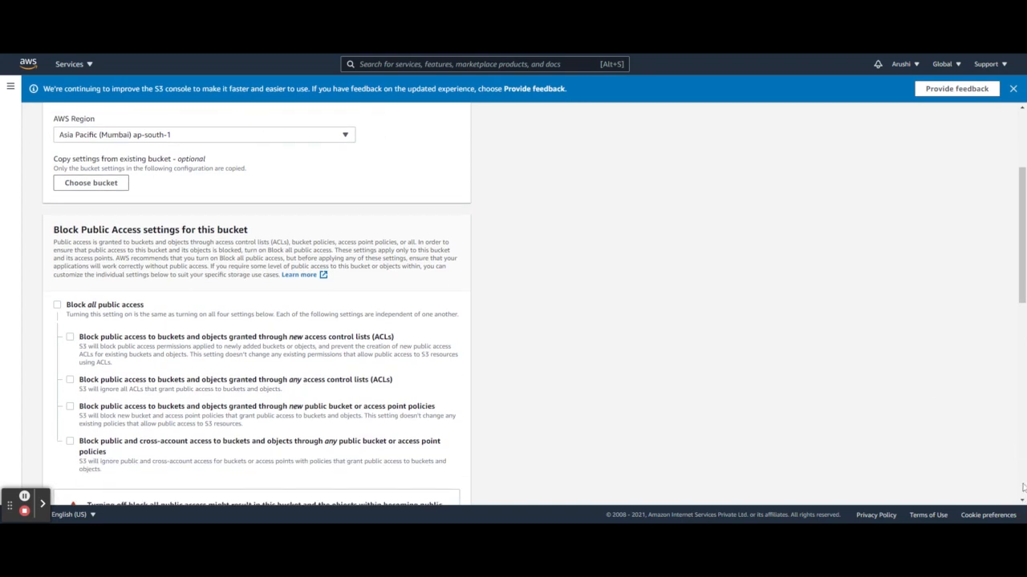
pyautogui.click(1019, 484)
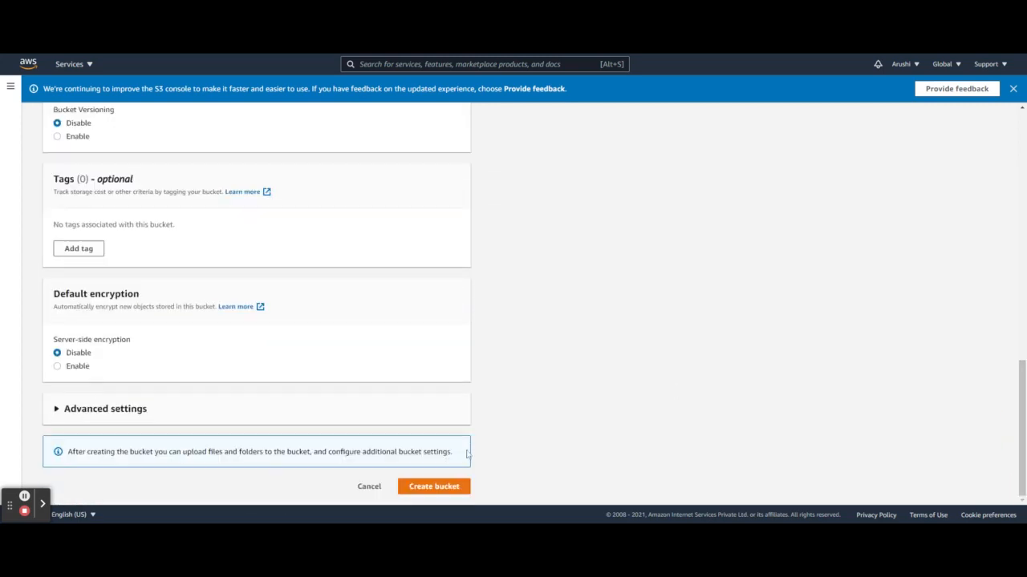
pyautogui.click(421, 486)
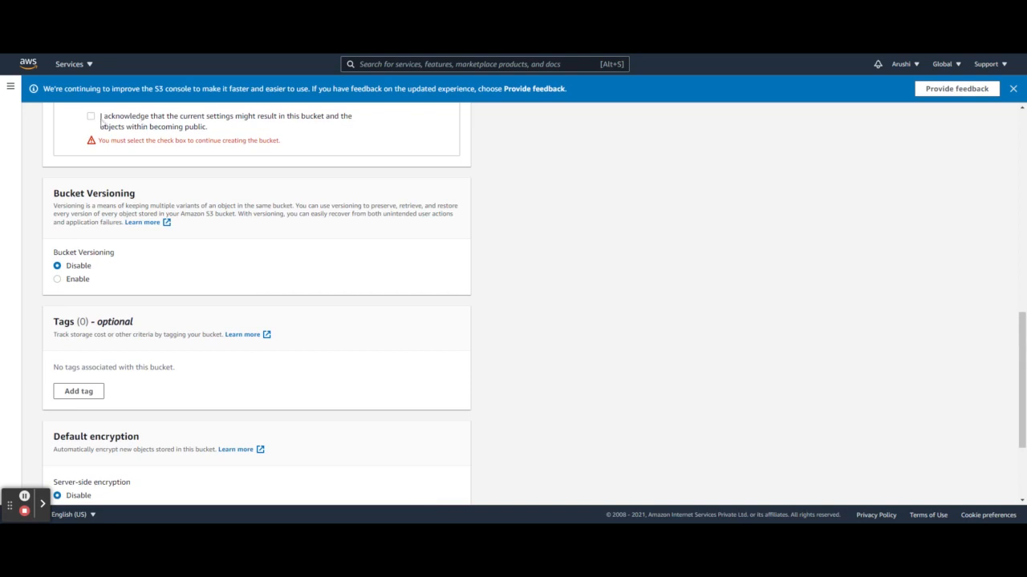
pyautogui.click(91, 117)
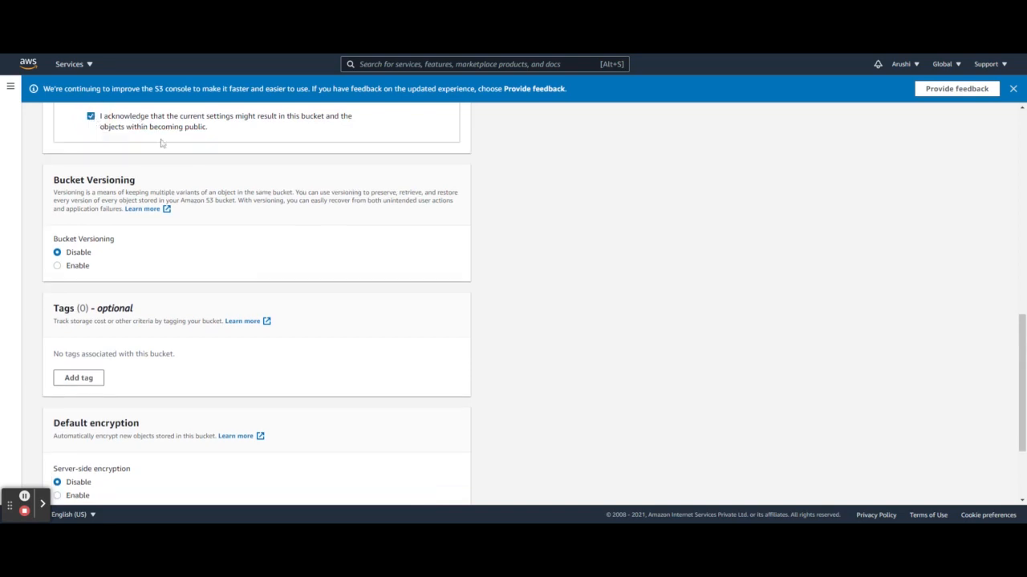
pyautogui.click(1020, 501)
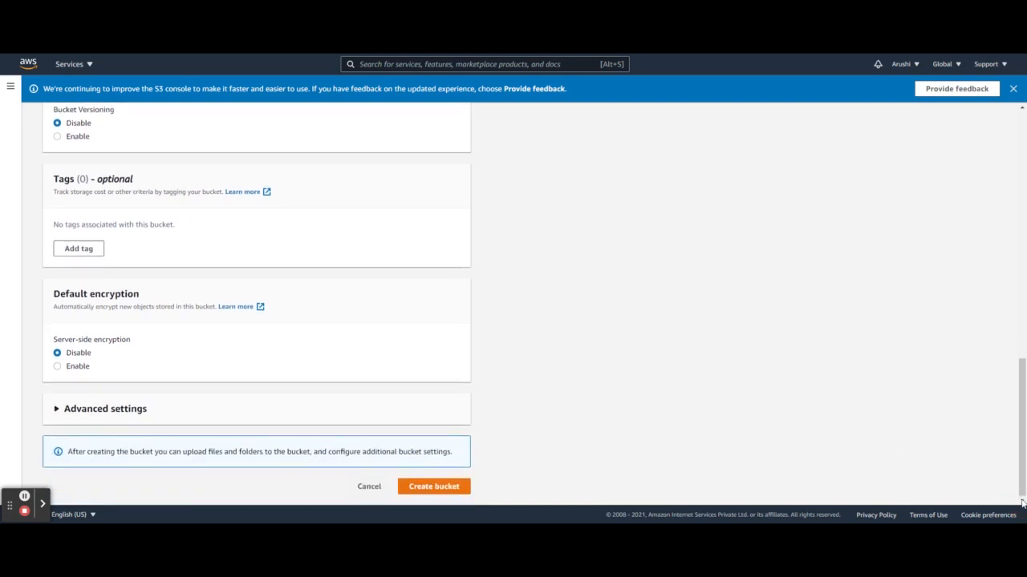
pyautogui.click(448, 492)
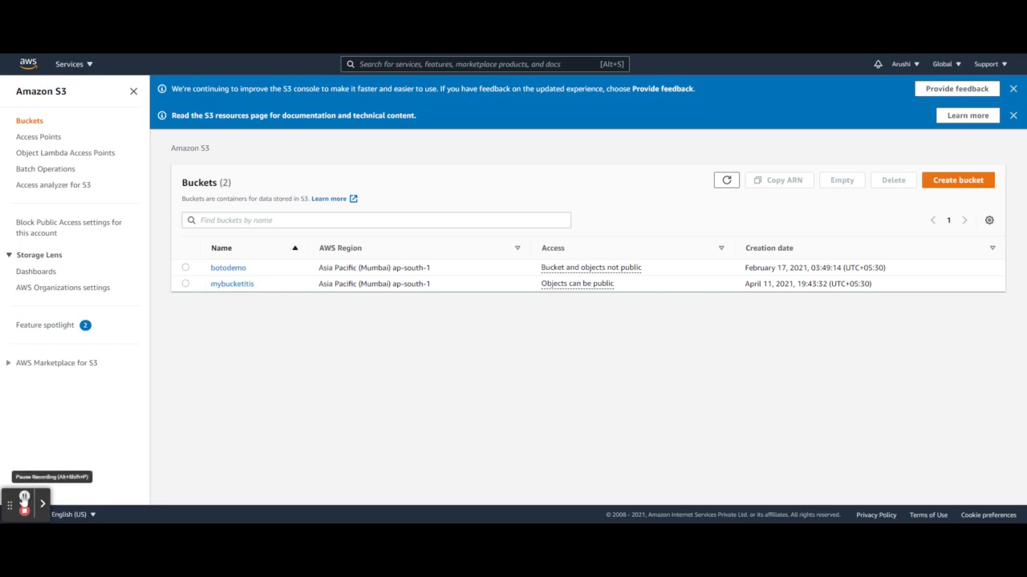
# Step: Upload sample-file.txt to the mybucketitis bucket and return to its object list
pyautogui.click(243, 286)
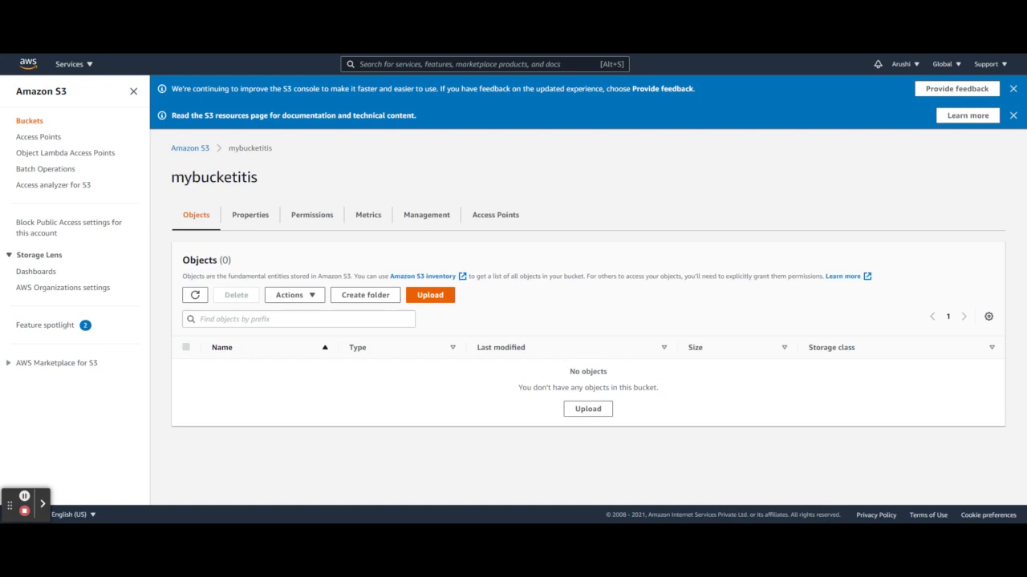
pyautogui.click(440, 299)
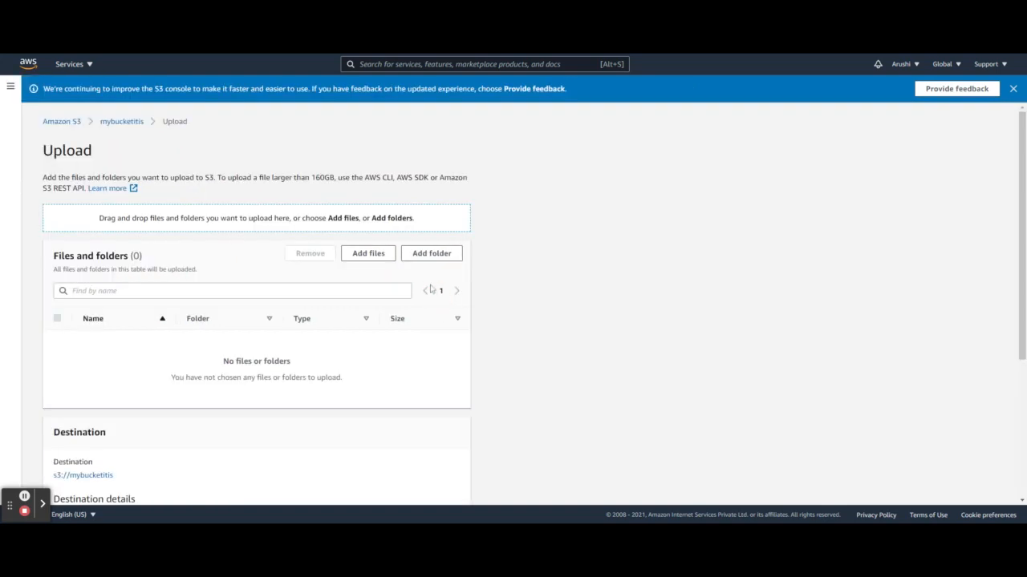
pyautogui.click(386, 258)
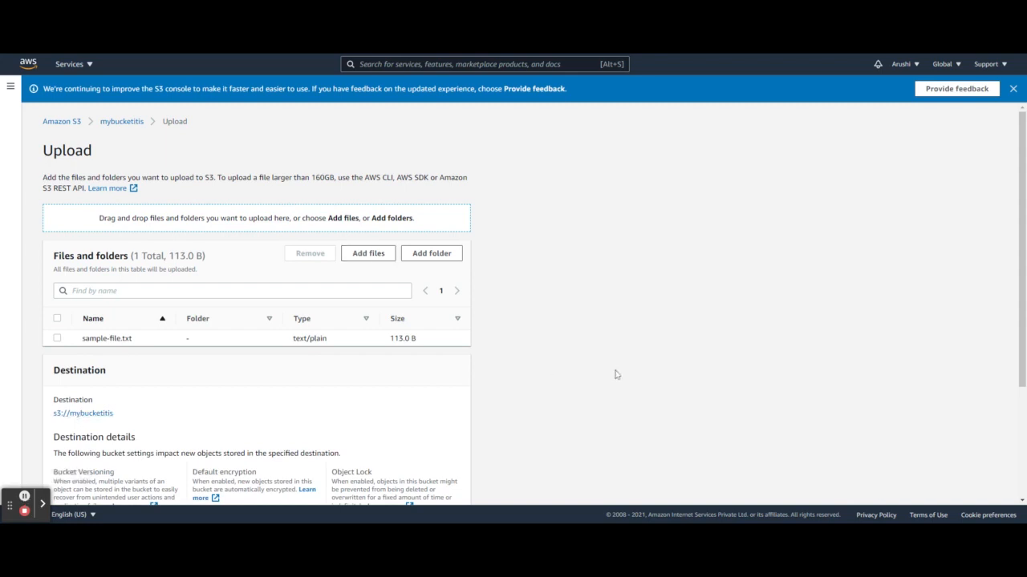
pyautogui.scroll(-2, 1024, 277)
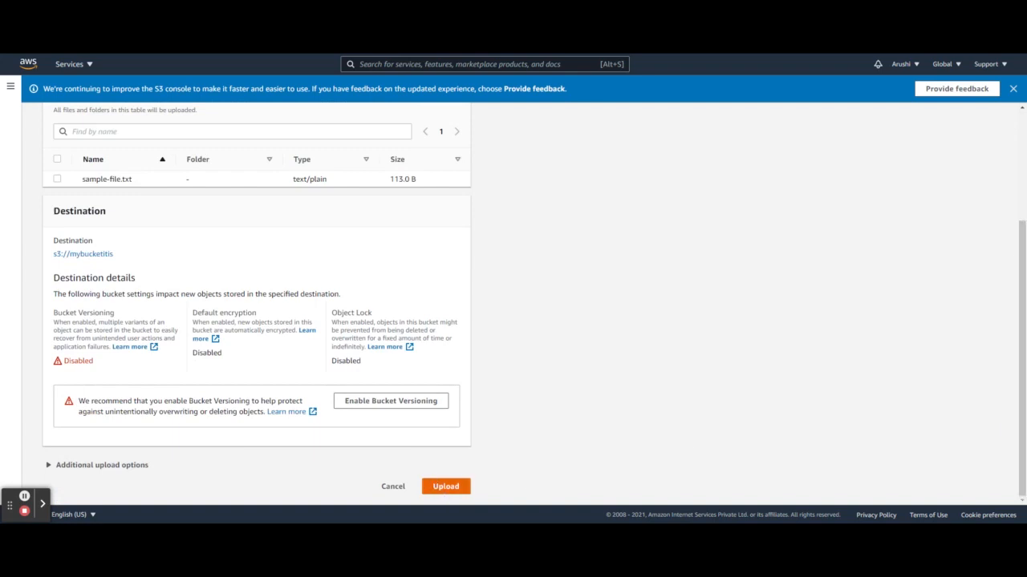
pyautogui.click(445, 487)
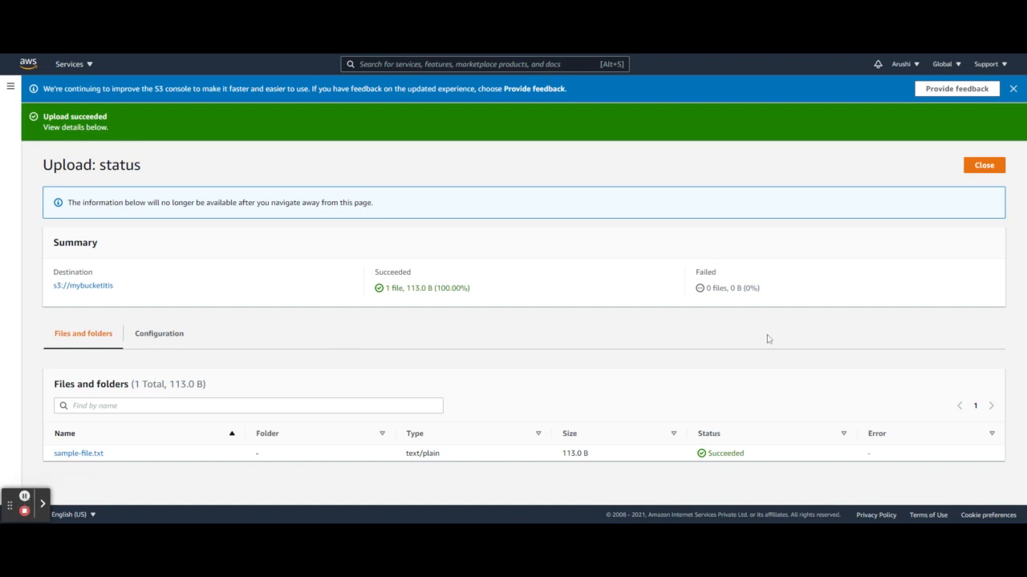
pyautogui.click(977, 170)
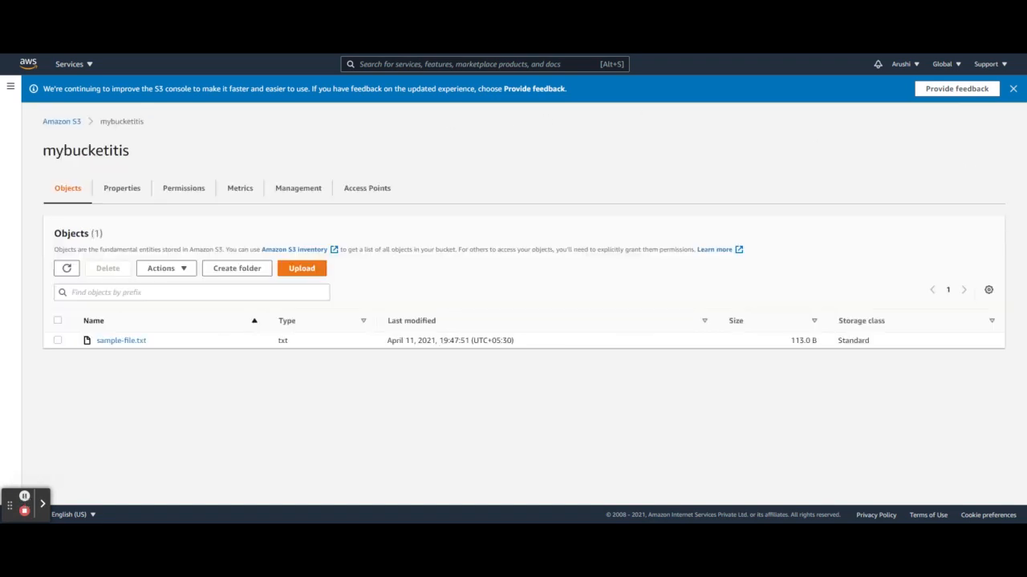
# Step: Open the properties of sample-file.txt, test its object URL in a new browser tab, and close that tab
pyautogui.click(130, 342)
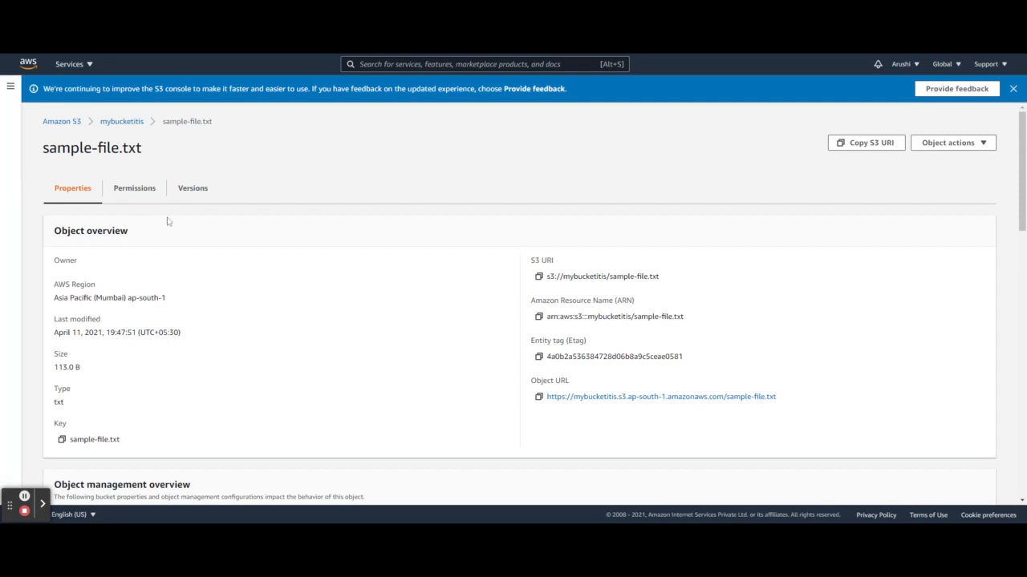
pyautogui.click(24, 497)
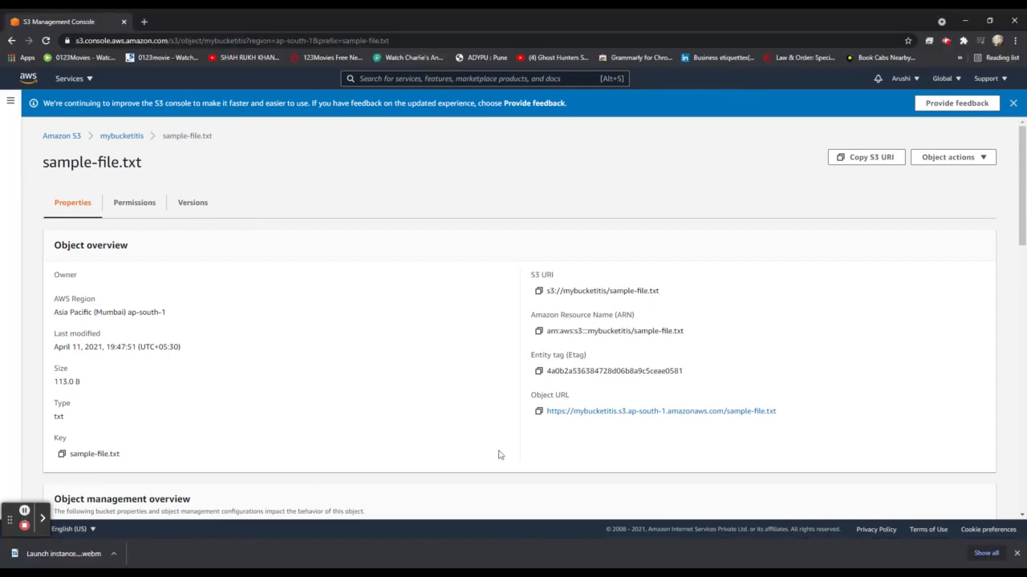
pyautogui.click(539, 412)
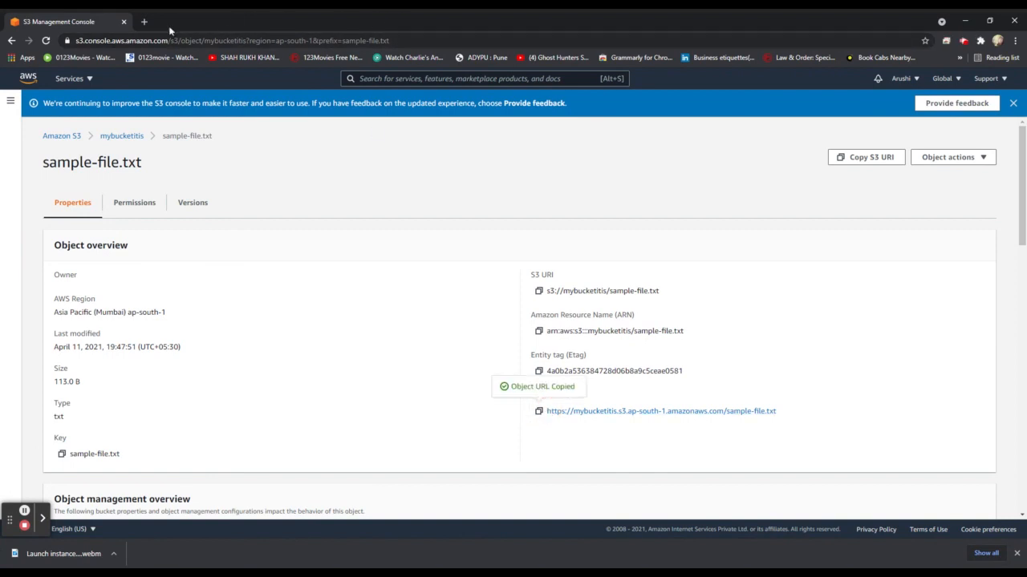
pyautogui.click(145, 22)
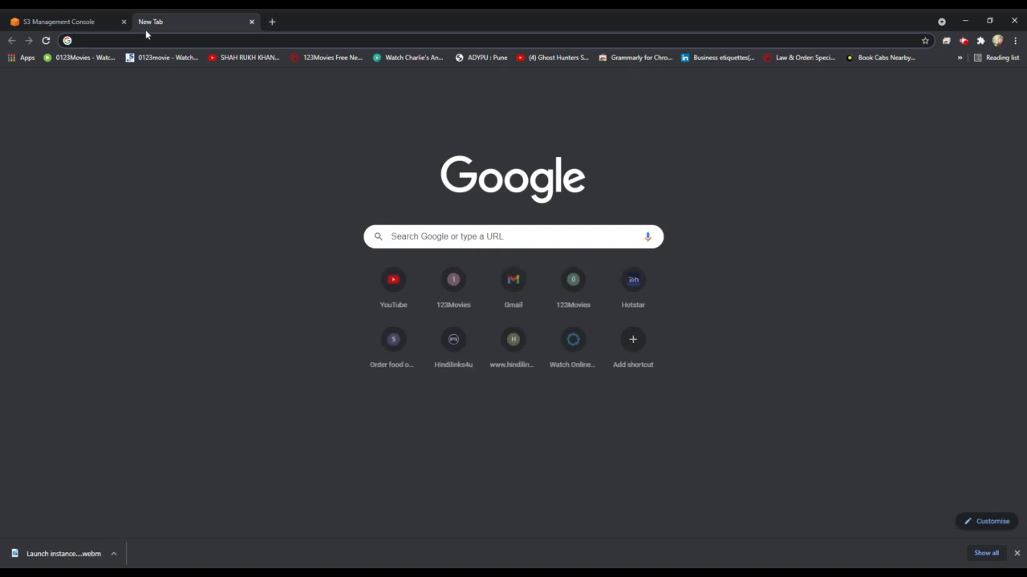
pyautogui.hotkey('ctrl', 'v')
pyautogui.press('Return')
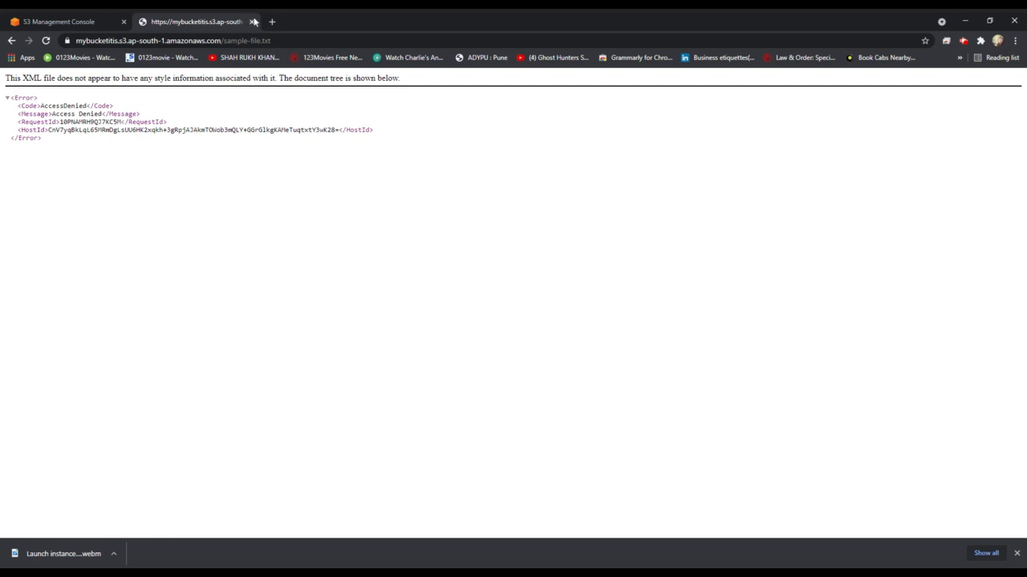
pyautogui.click(253, 22)
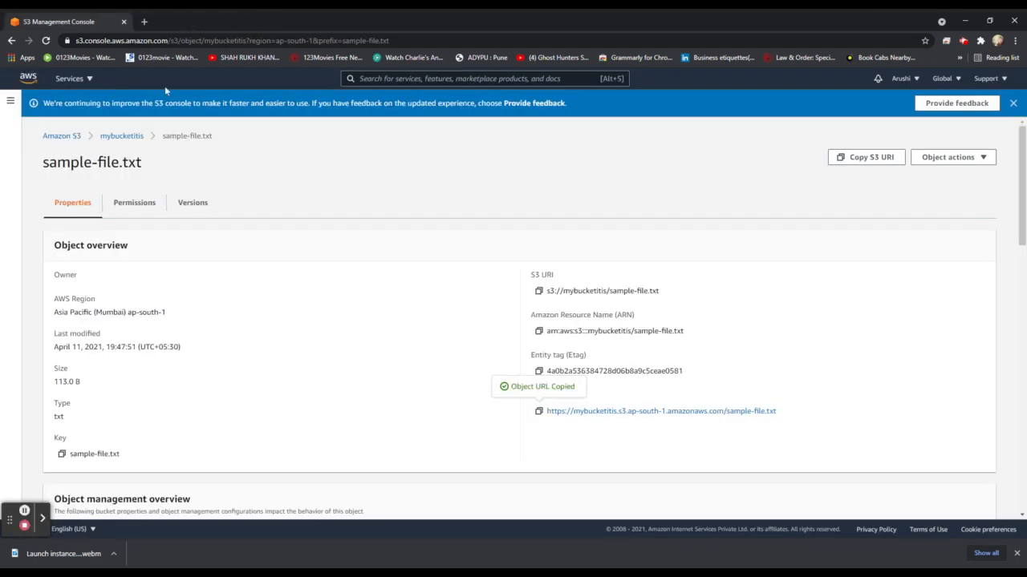
# Step: Return to the mybucketitis object list and make sample-file.txt public
pyautogui.click(122, 136)
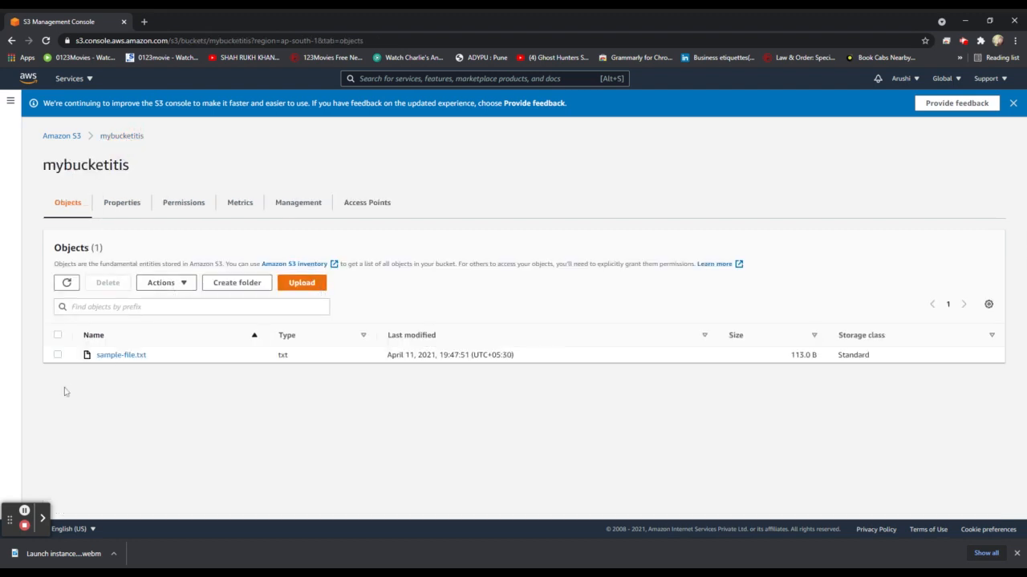
pyautogui.click(58, 355)
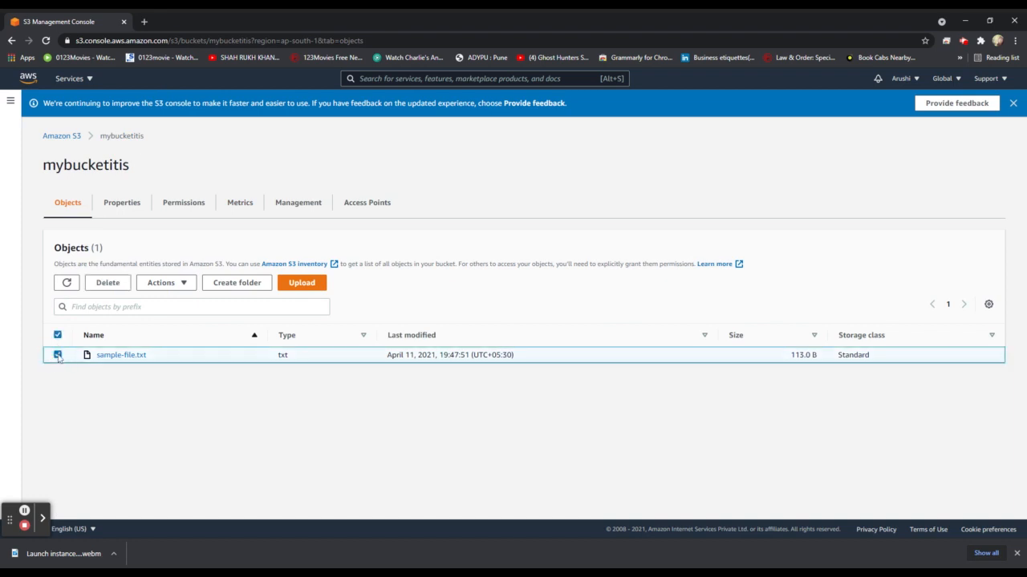
pyautogui.click(168, 283)
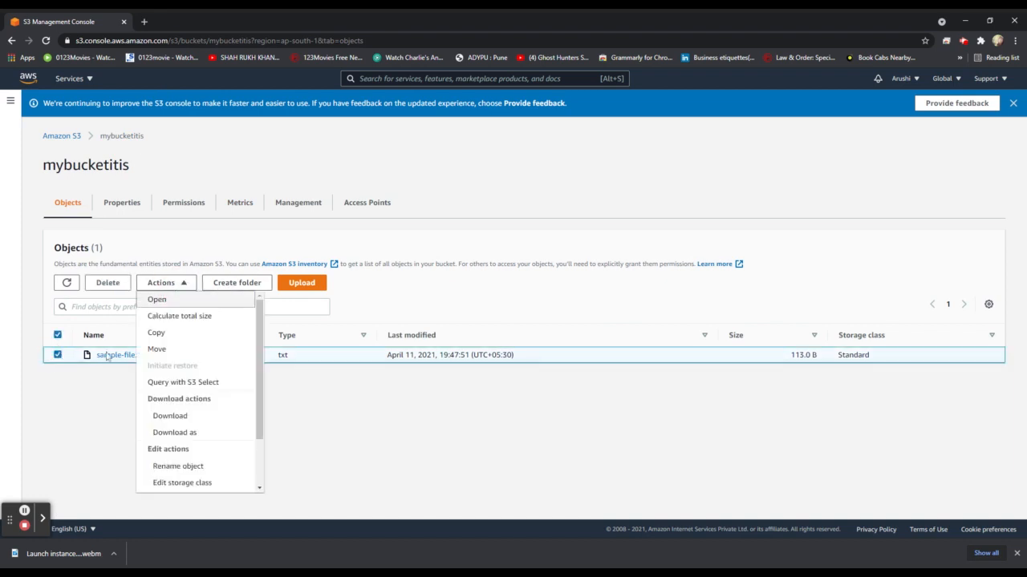
pyautogui.click(25, 513)
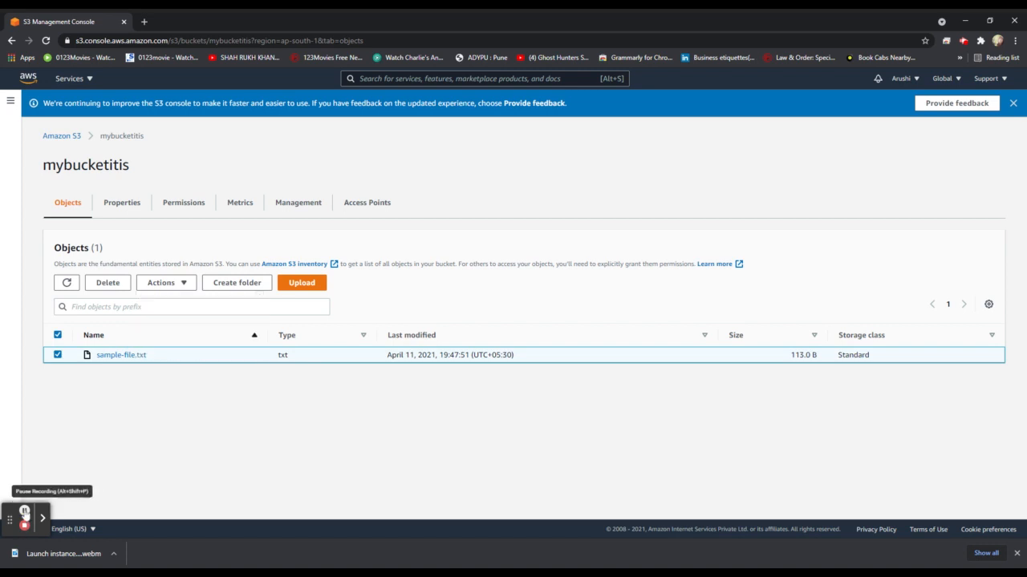
pyautogui.click(186, 287)
pyautogui.scroll(-2, 257, 321)
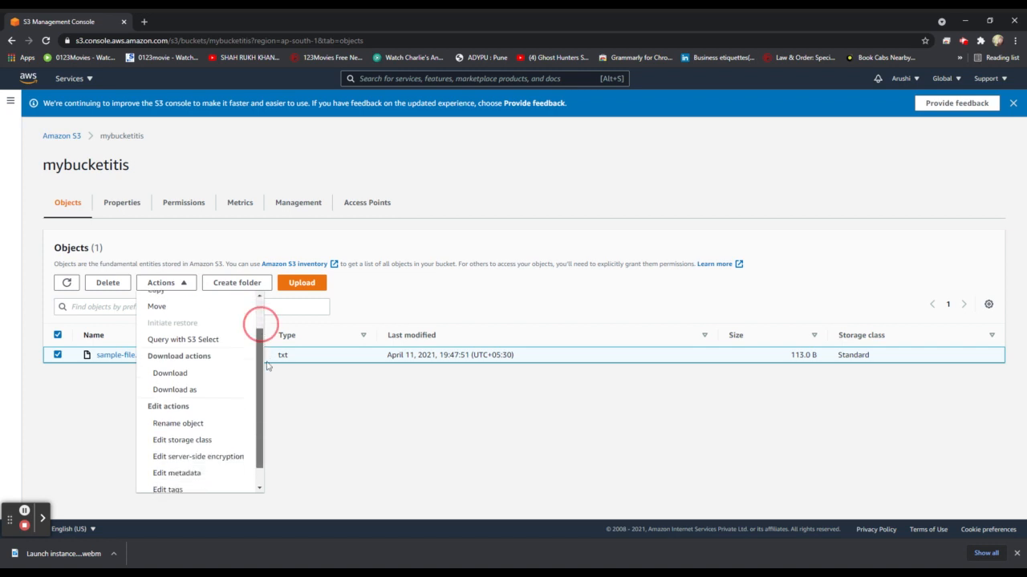
pyautogui.click(199, 485)
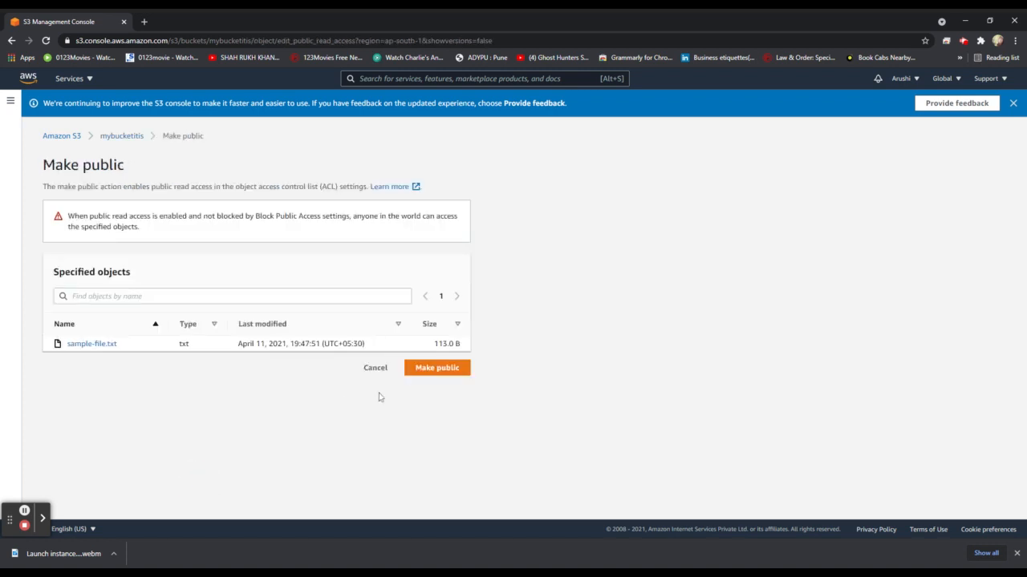
pyautogui.click(449, 368)
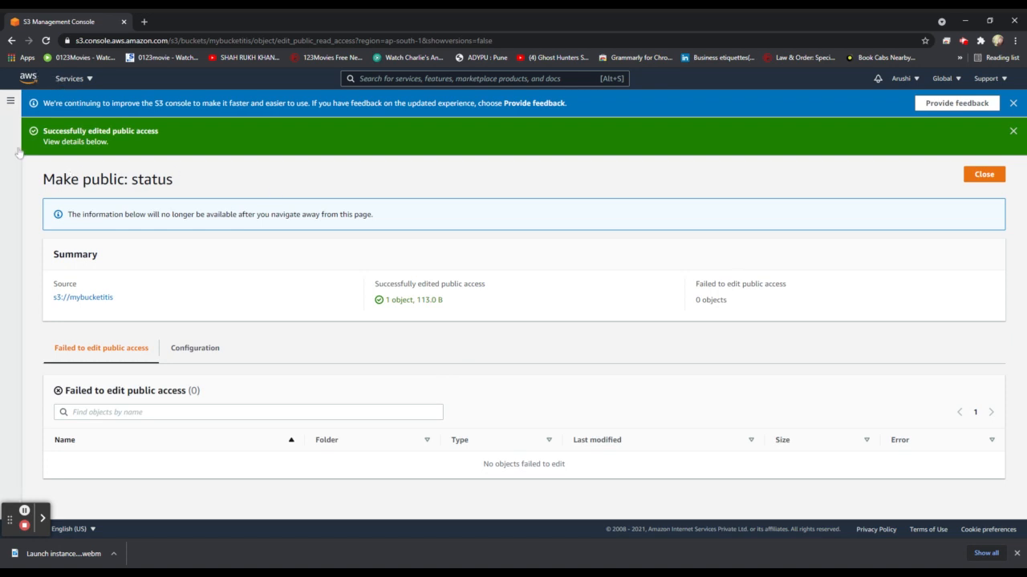
# Step: Go back to the bucket, open sample-file.txt, copy its object URL and load it in a new browser tab
pyautogui.click(94, 298)
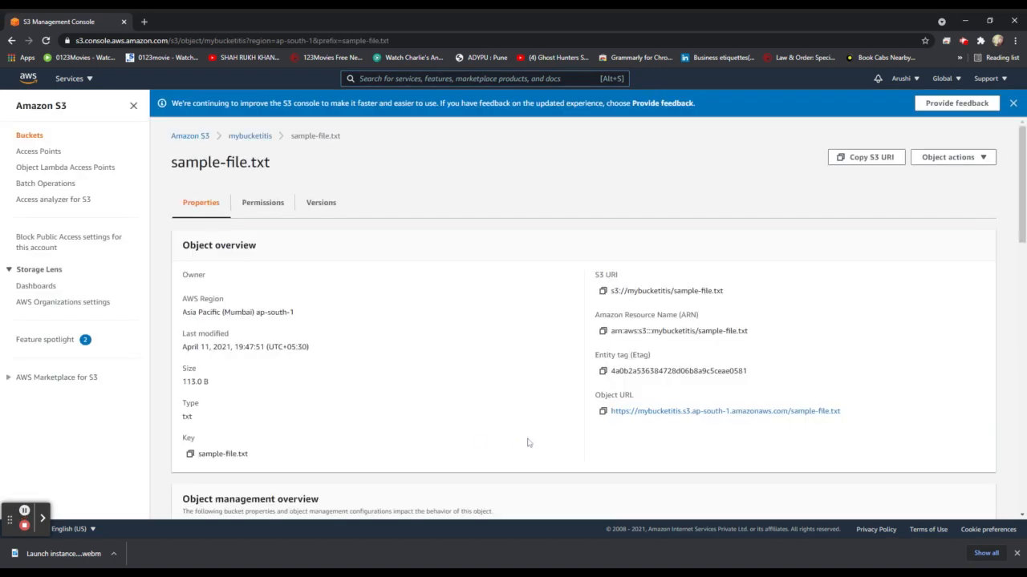
pyautogui.click(604, 411)
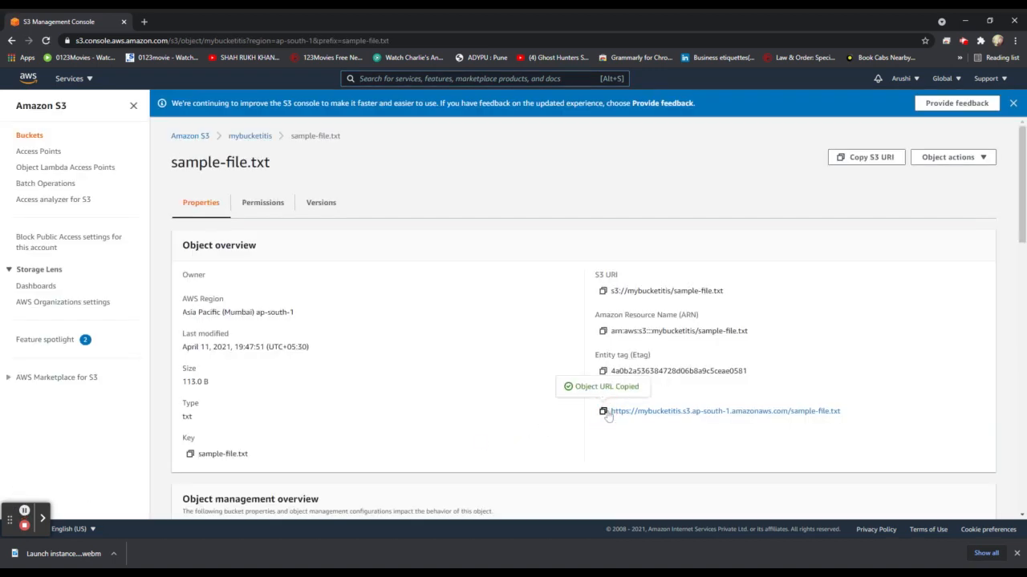
pyautogui.click(143, 23)
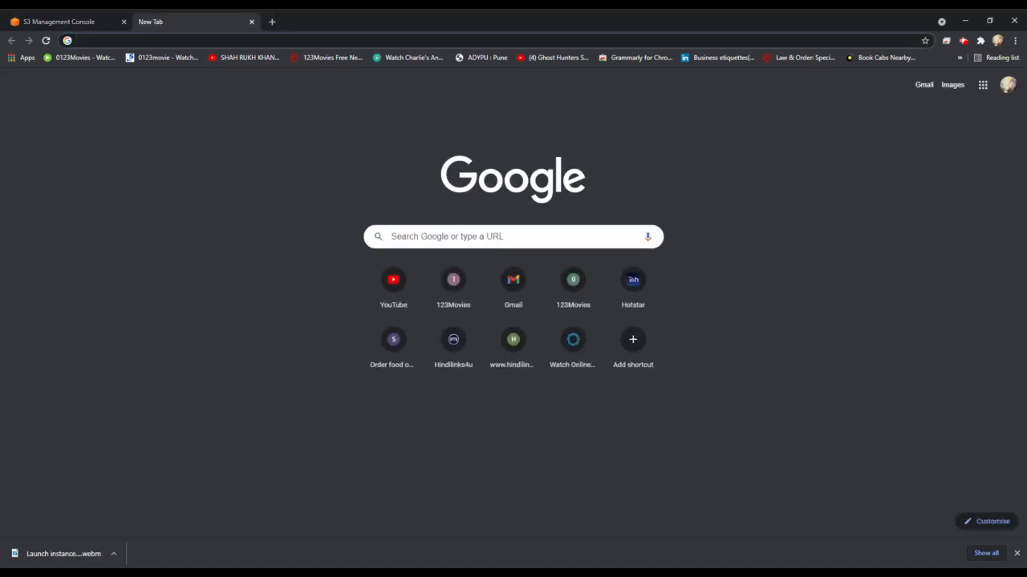
pyautogui.hotkey('ctrl', 'v')
pyautogui.press('Return')
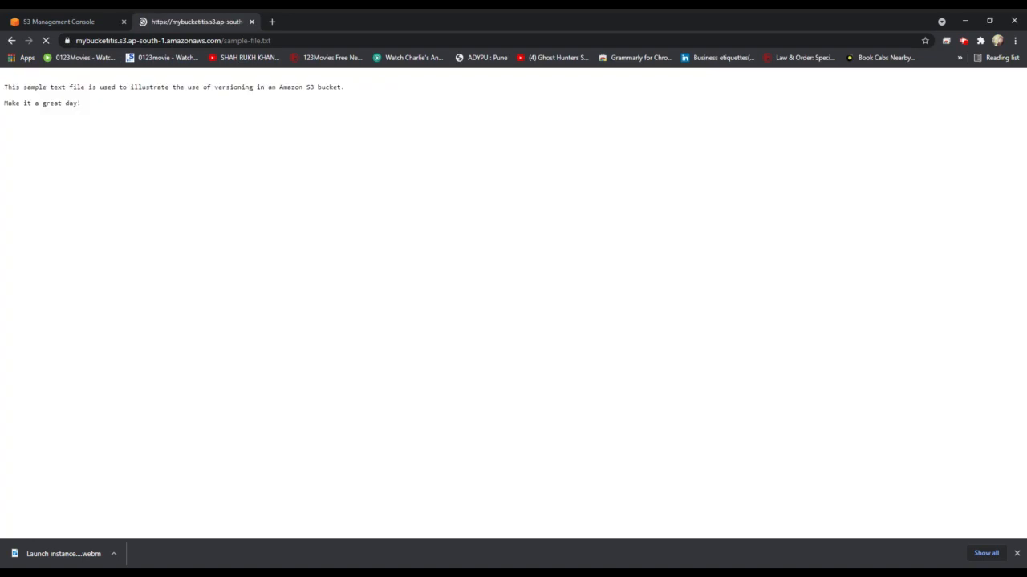